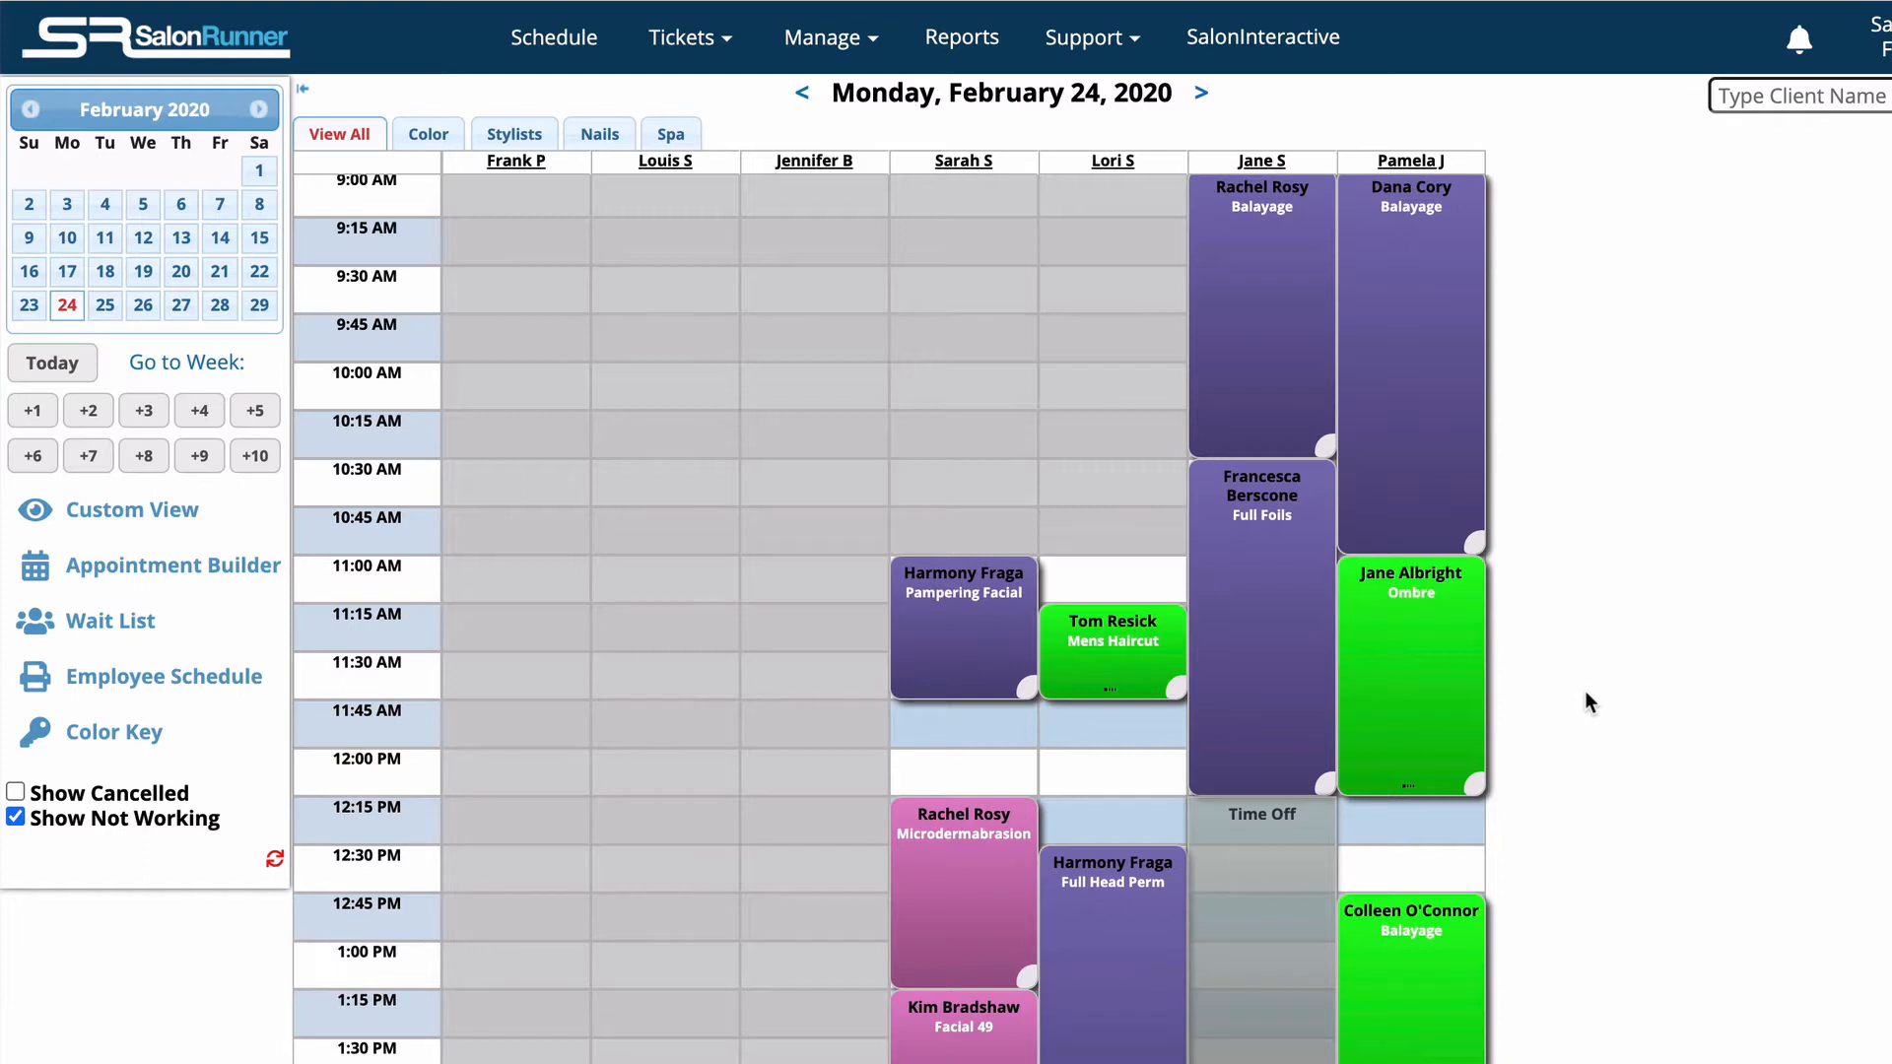
Open the basic online scheduling settings and keep online booking enabled with Yes
left_click(831, 39)
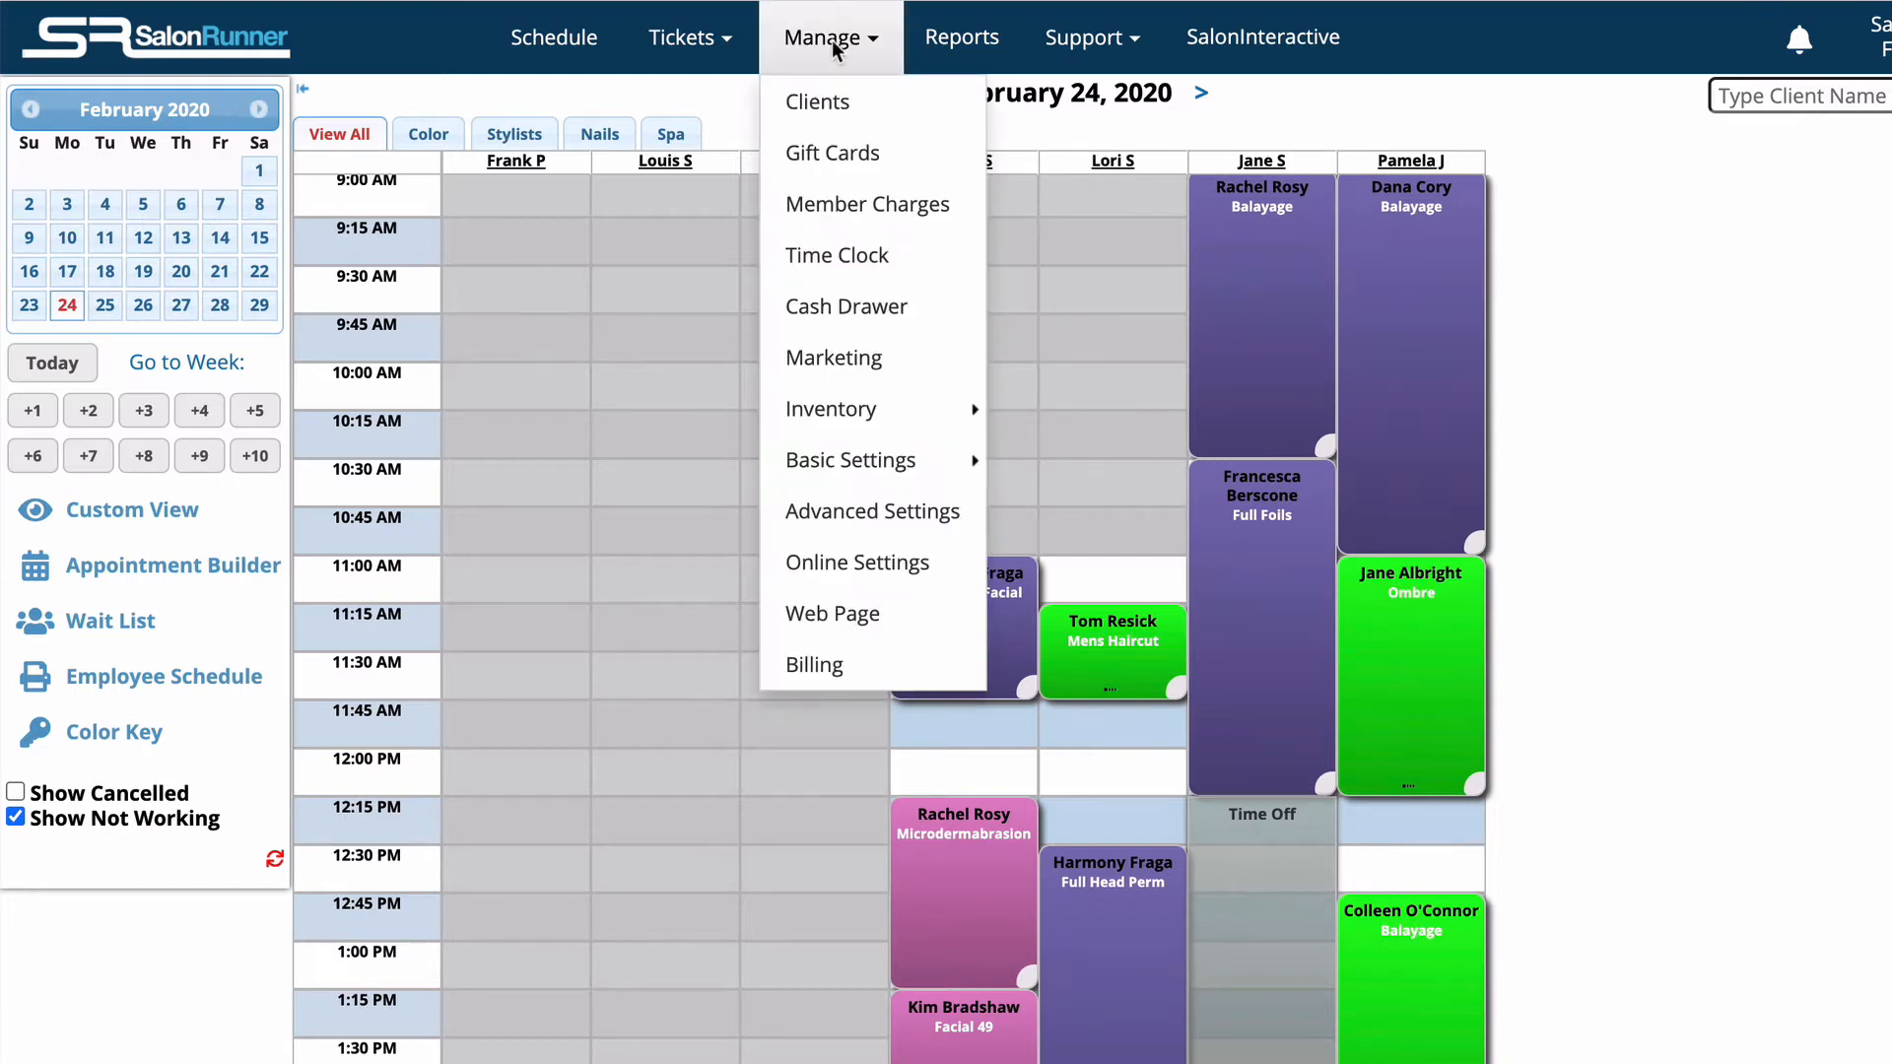
left_click(840, 564)
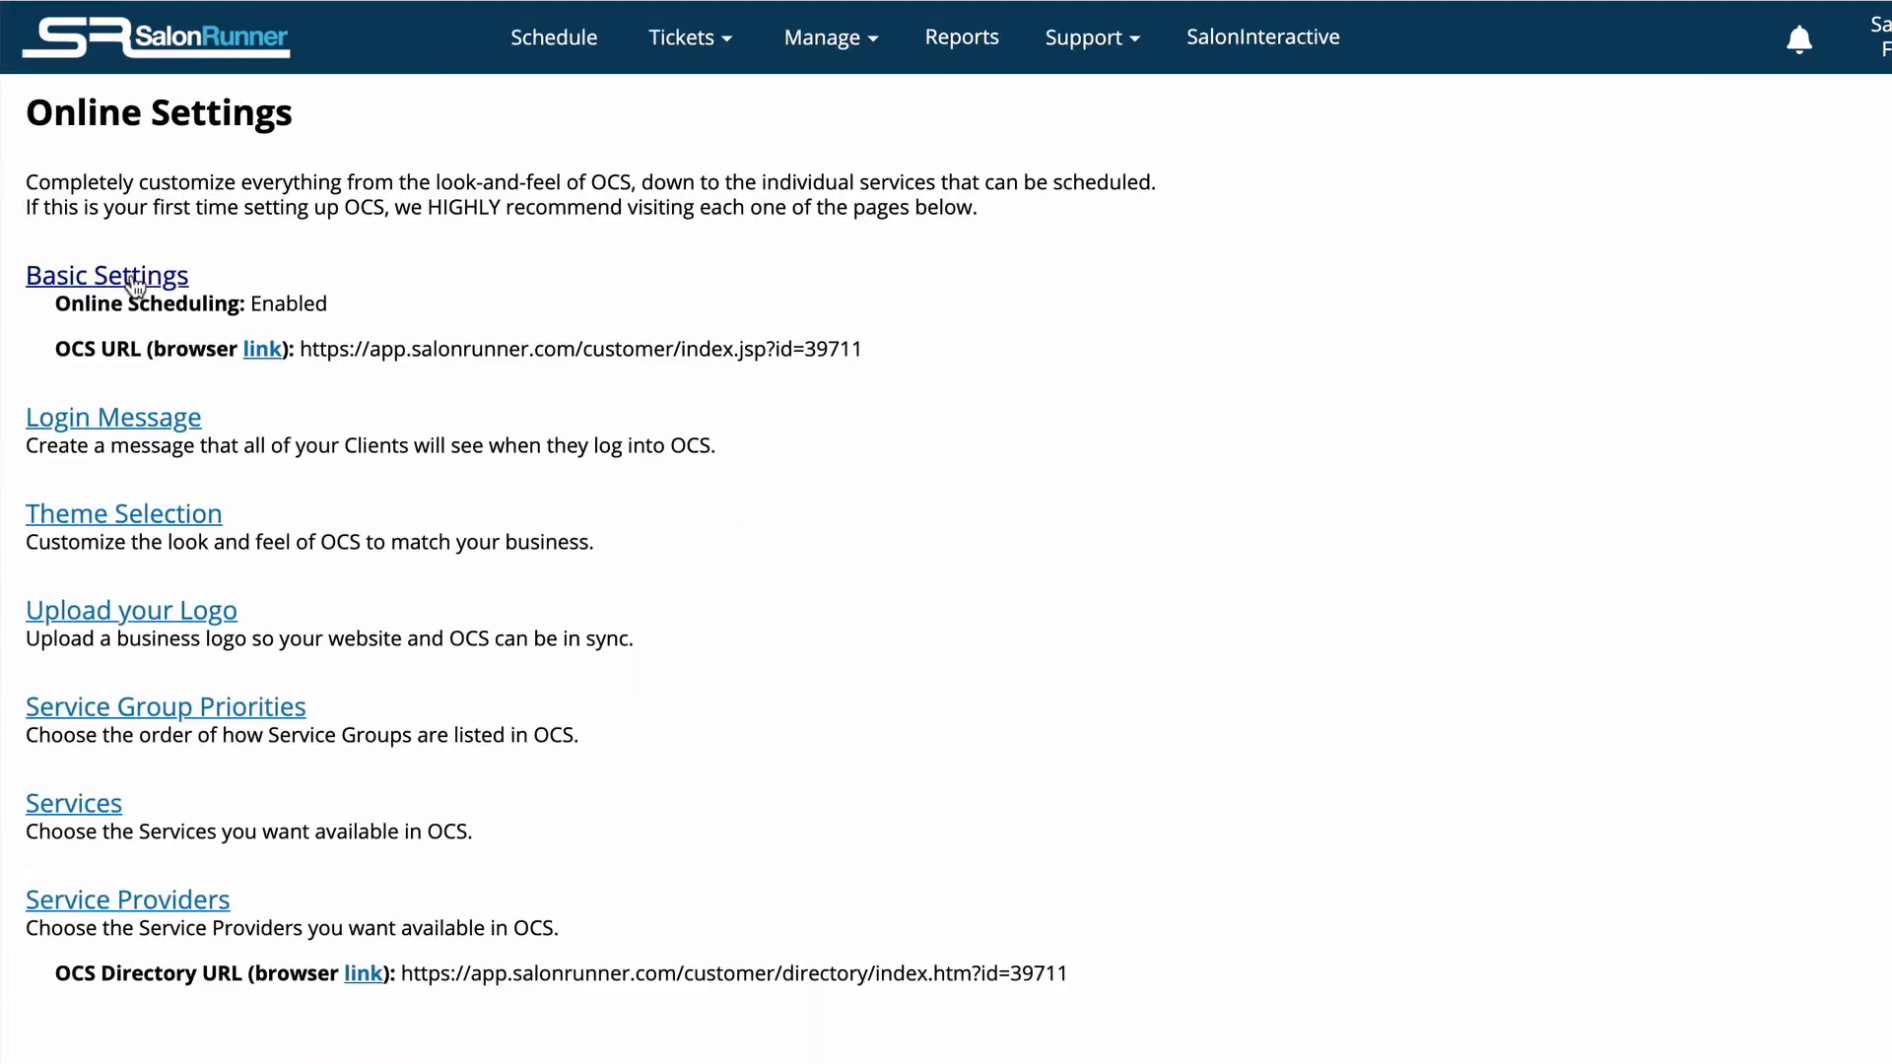
left_click(135, 281)
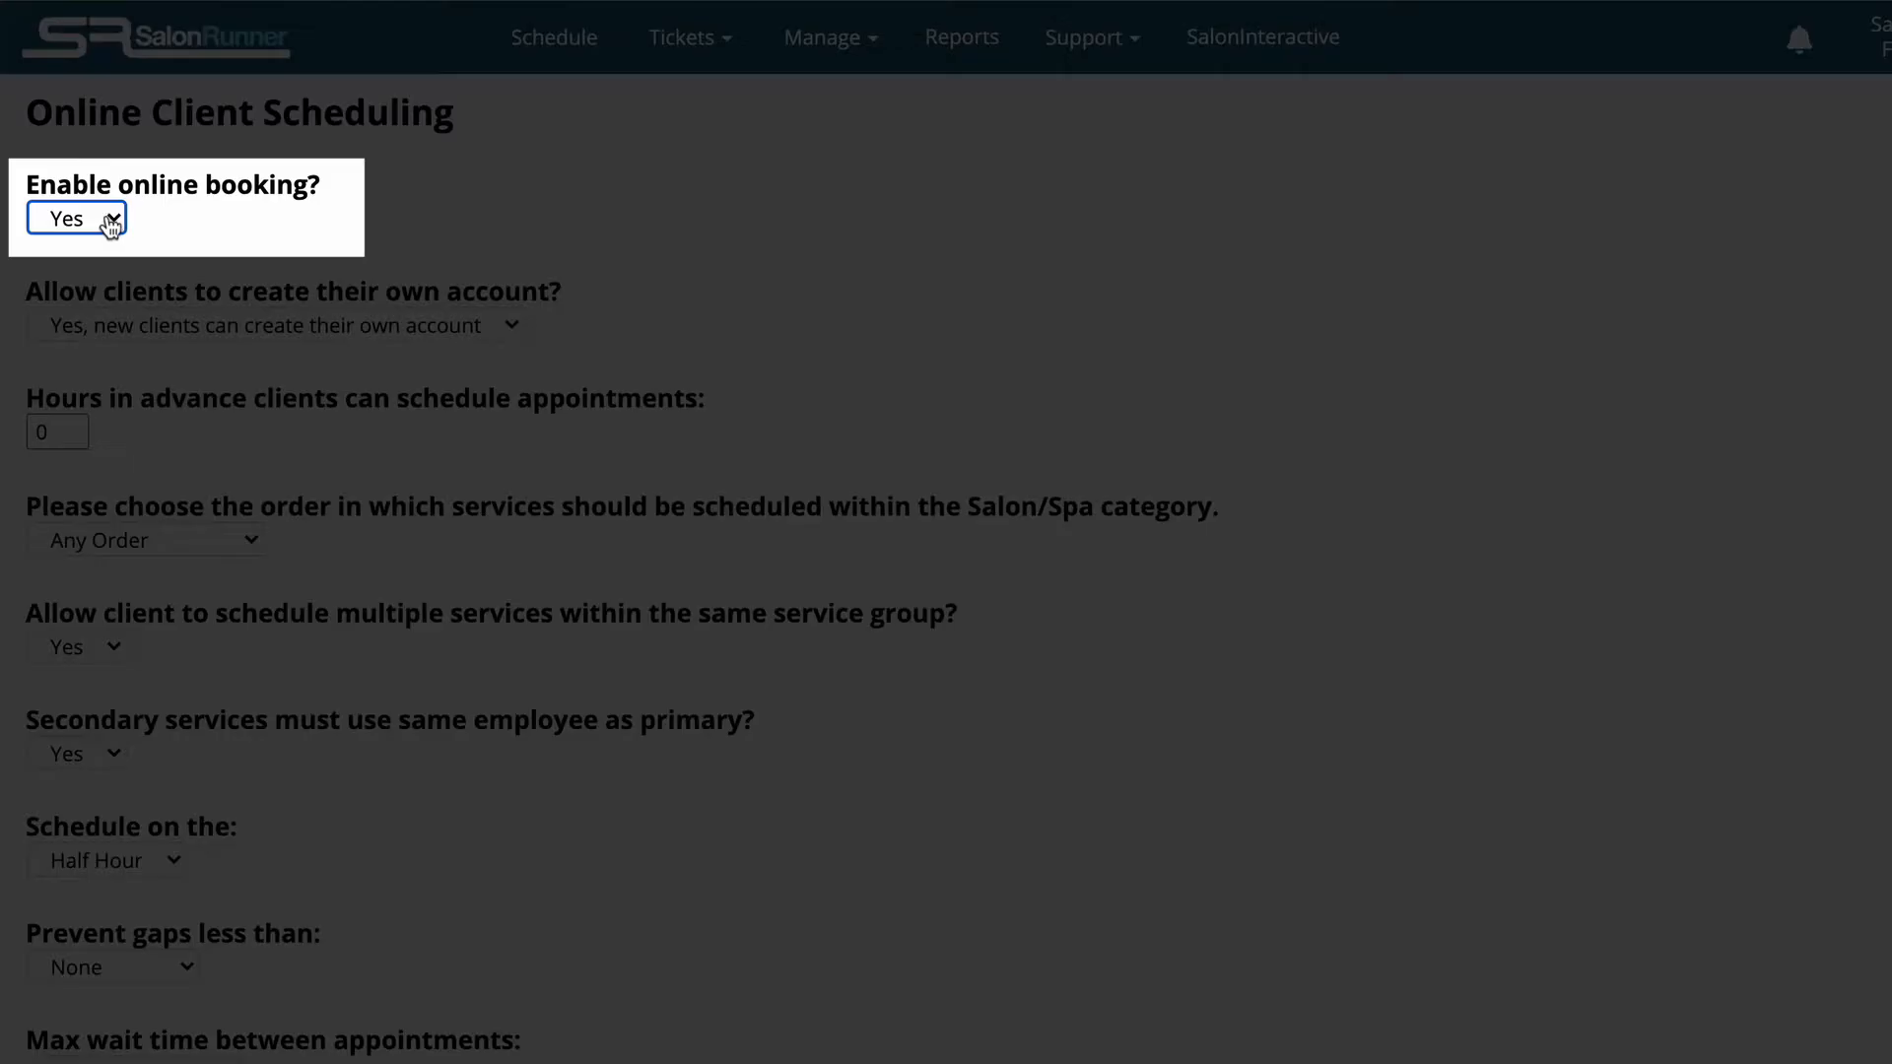
left_click(106, 221)
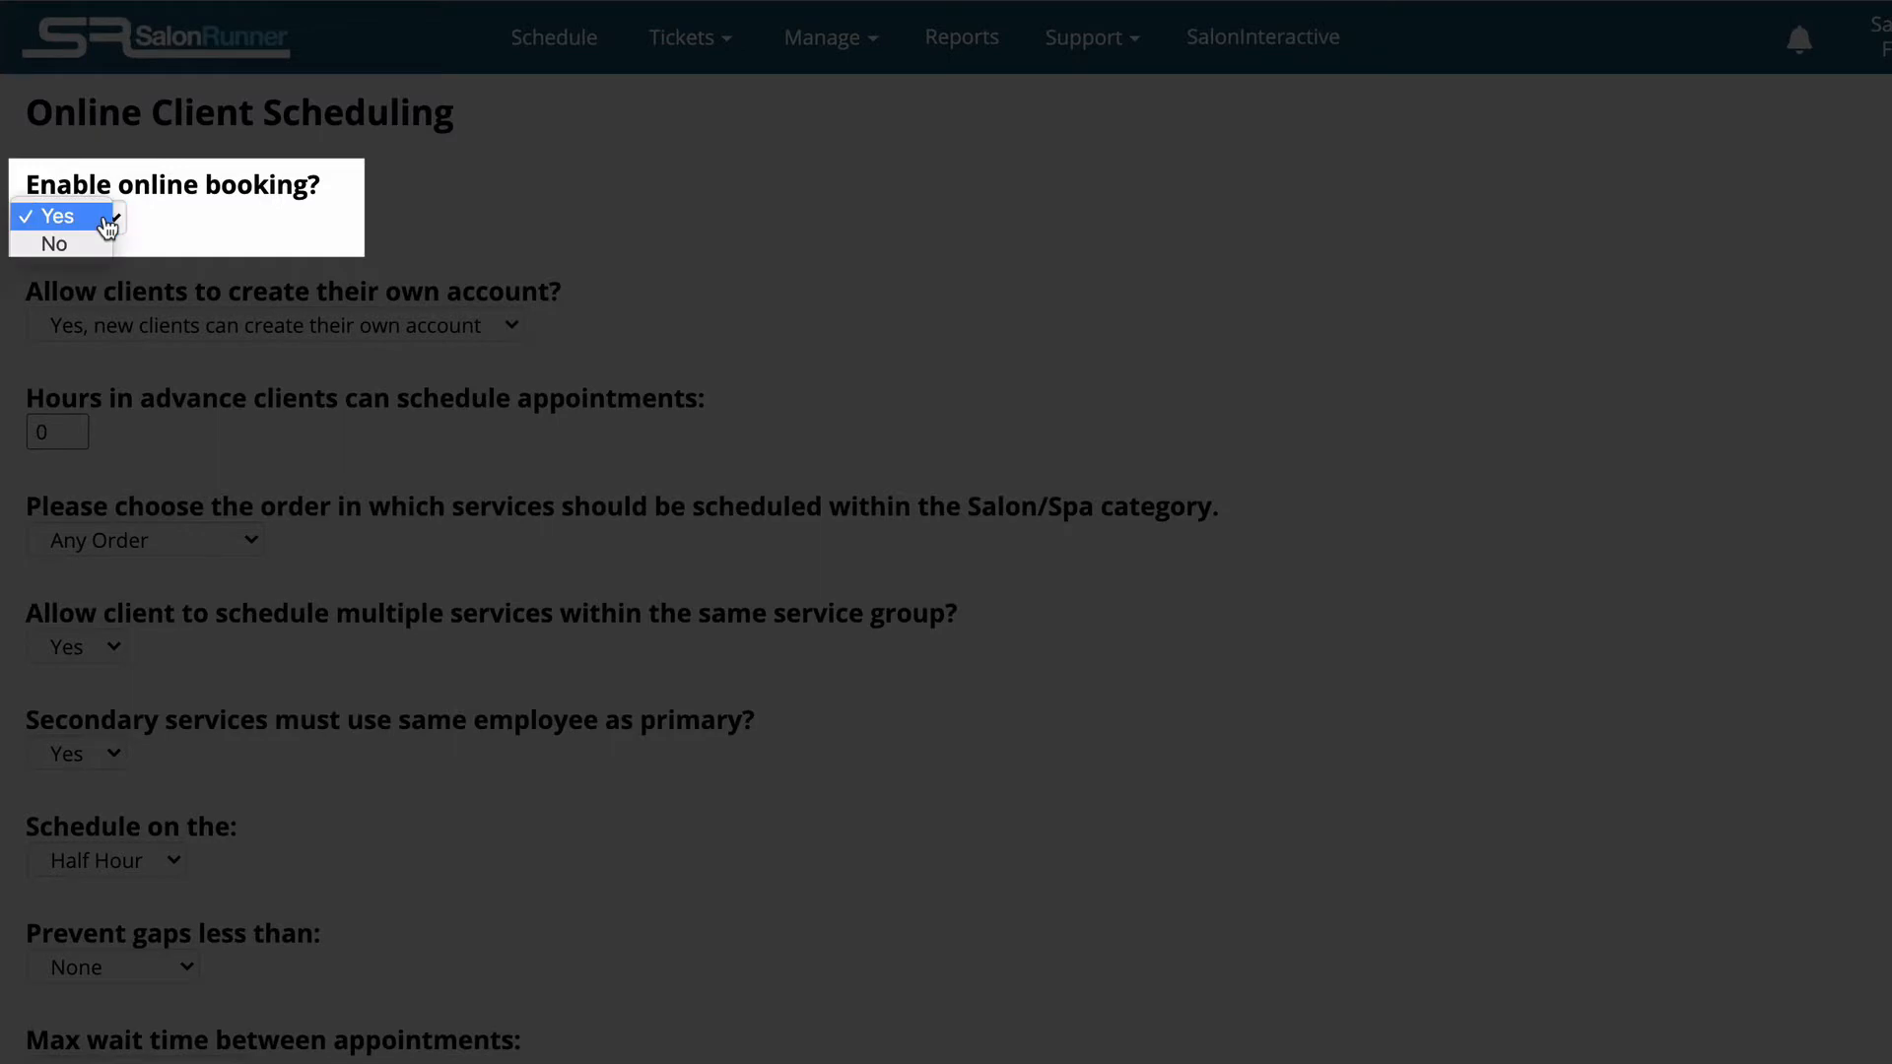
left_click(172, 228)
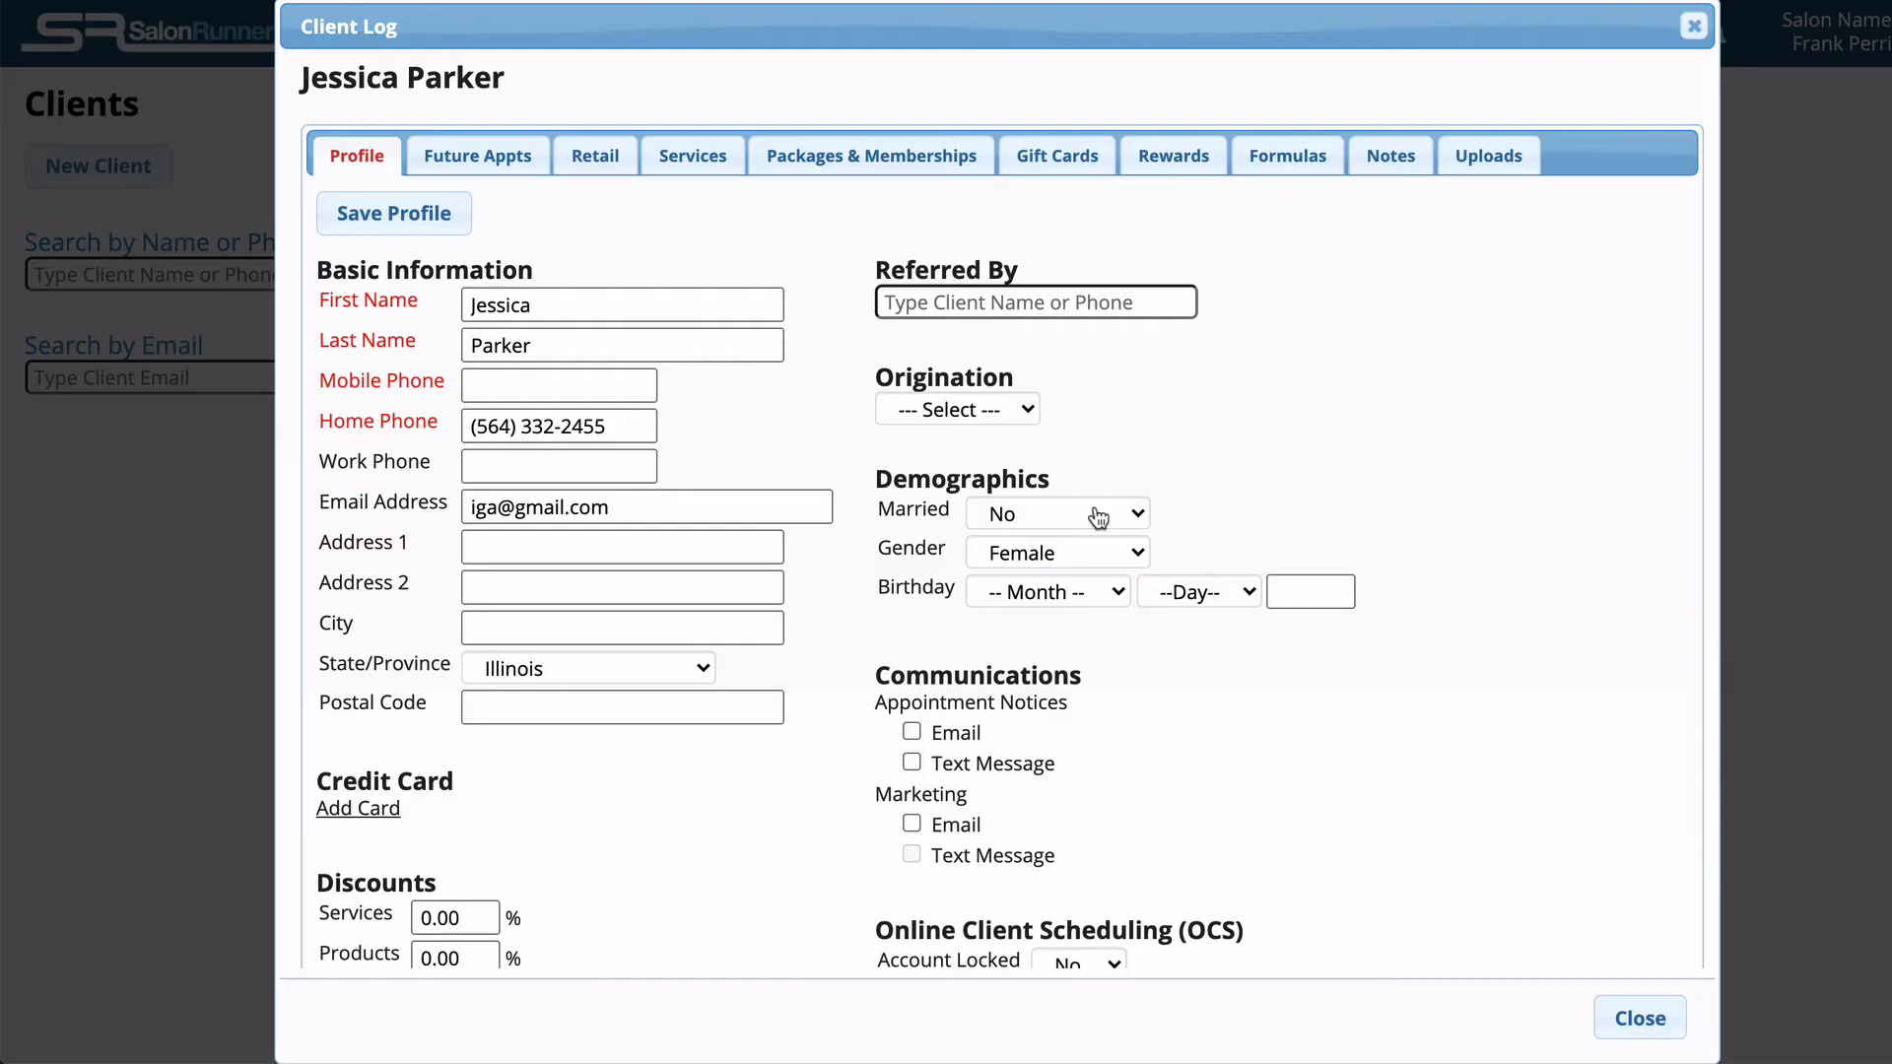
View the Online Client Scheduling section of the client's profile
scroll(1099, 517, "down", 4)
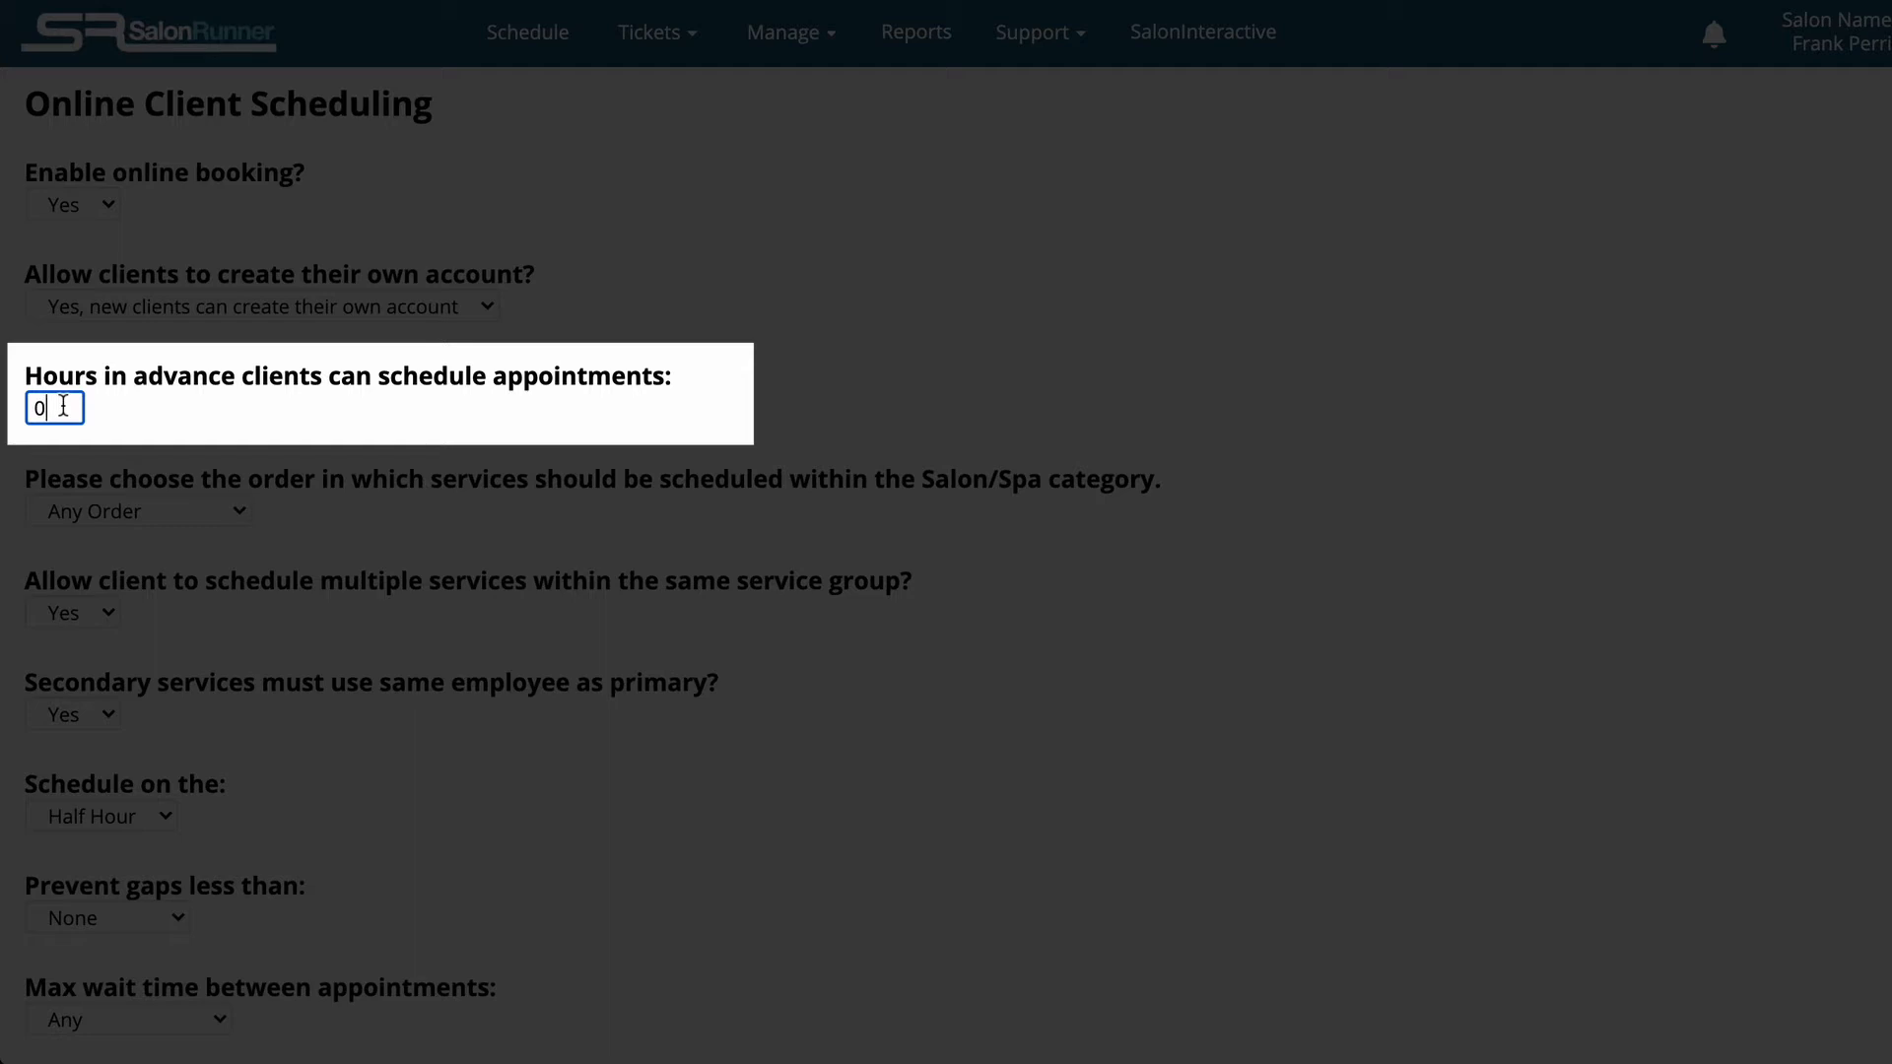
Set the hours in advance clients can schedule to 2 and keep the Salon/Spa service order at Any Order
left_click_drag(63, 405, 2, 405)
type("2")
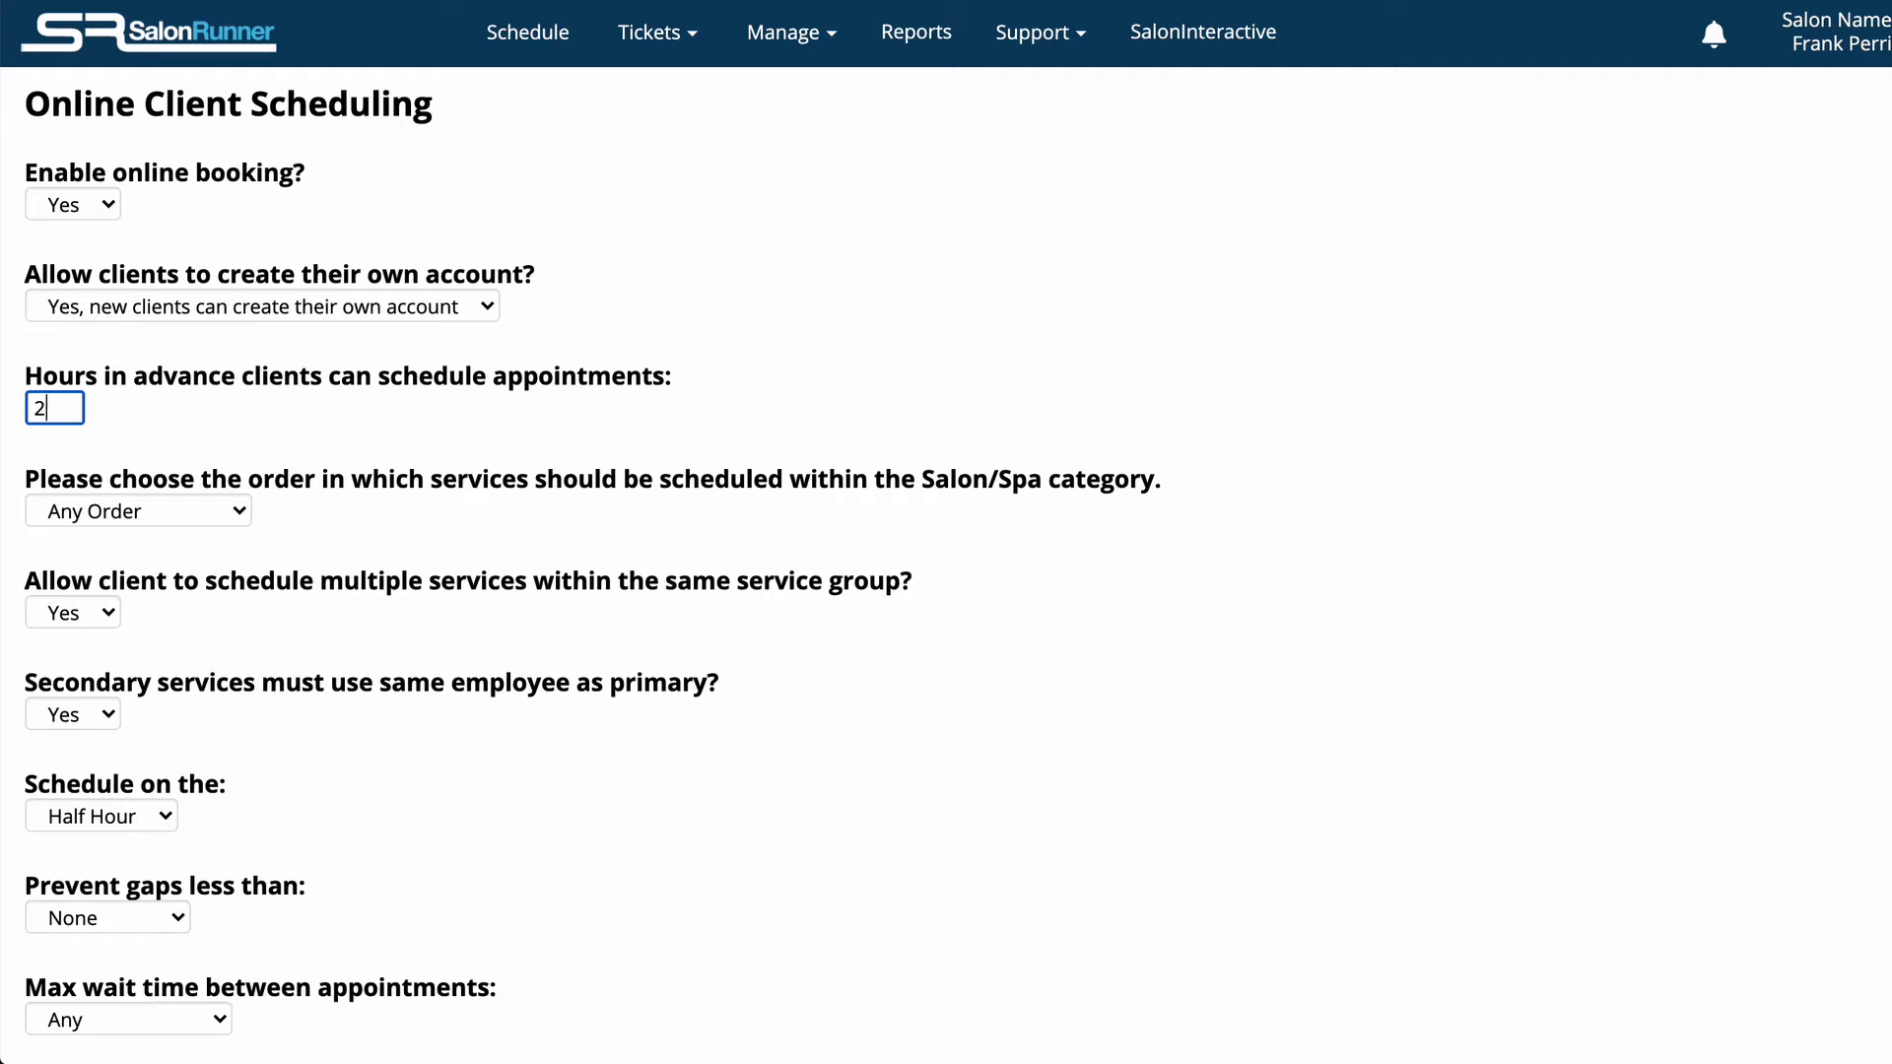
key("Tab")
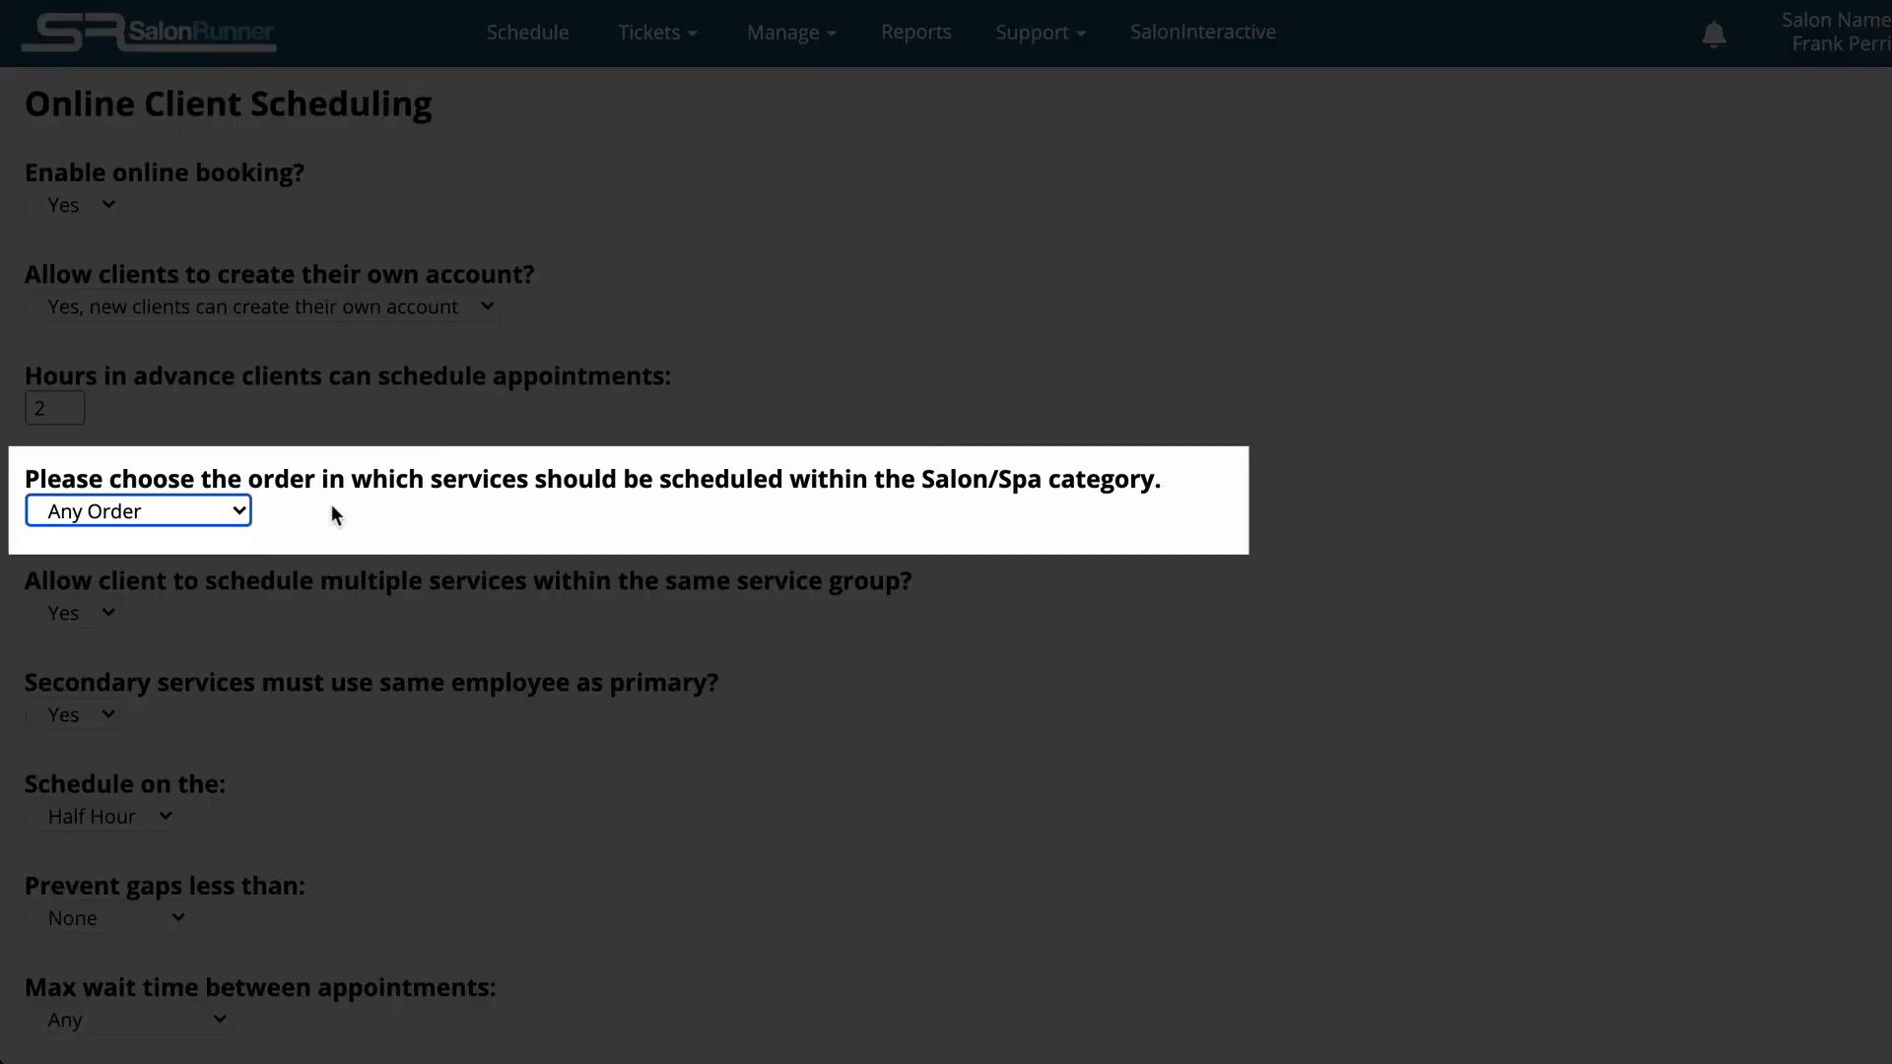
left_click(232, 510)
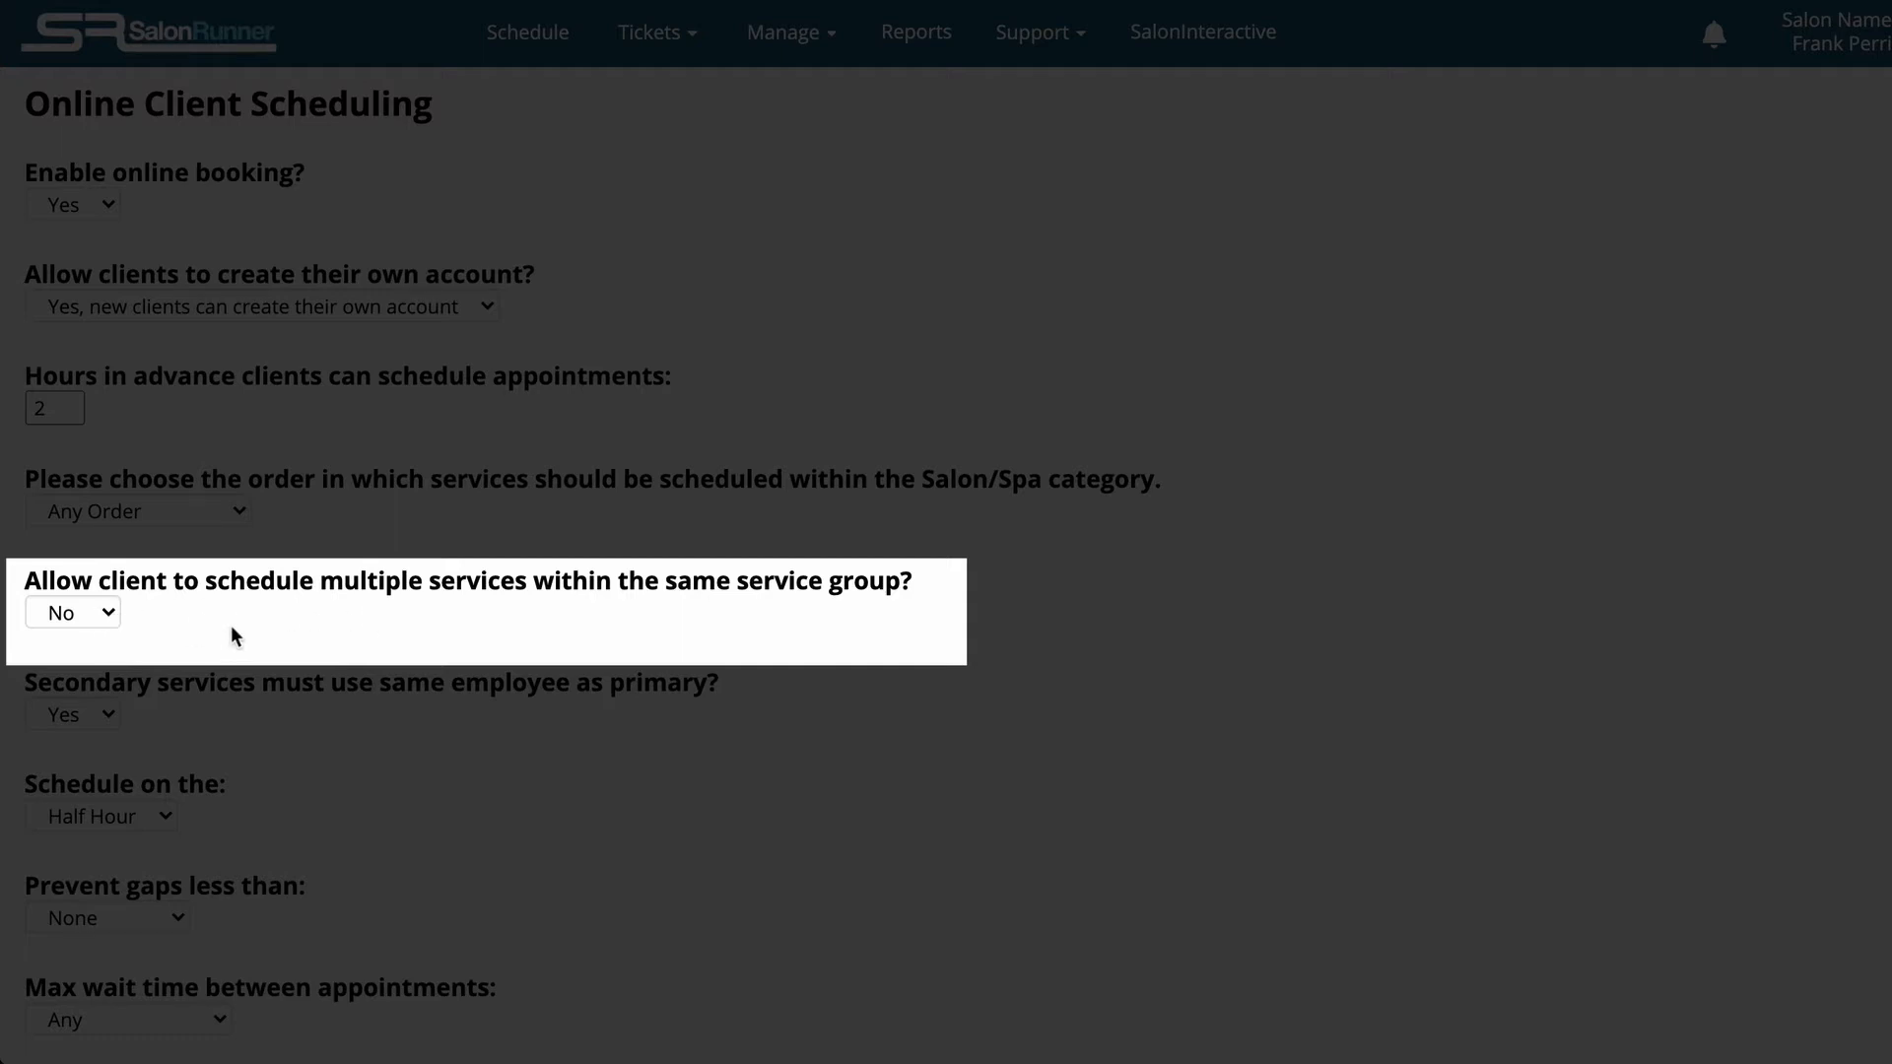
Allow multiple services within the same service group with Yes, and set secondary services using the same employee to No
left_click(103, 618)
left_click(61, 638)
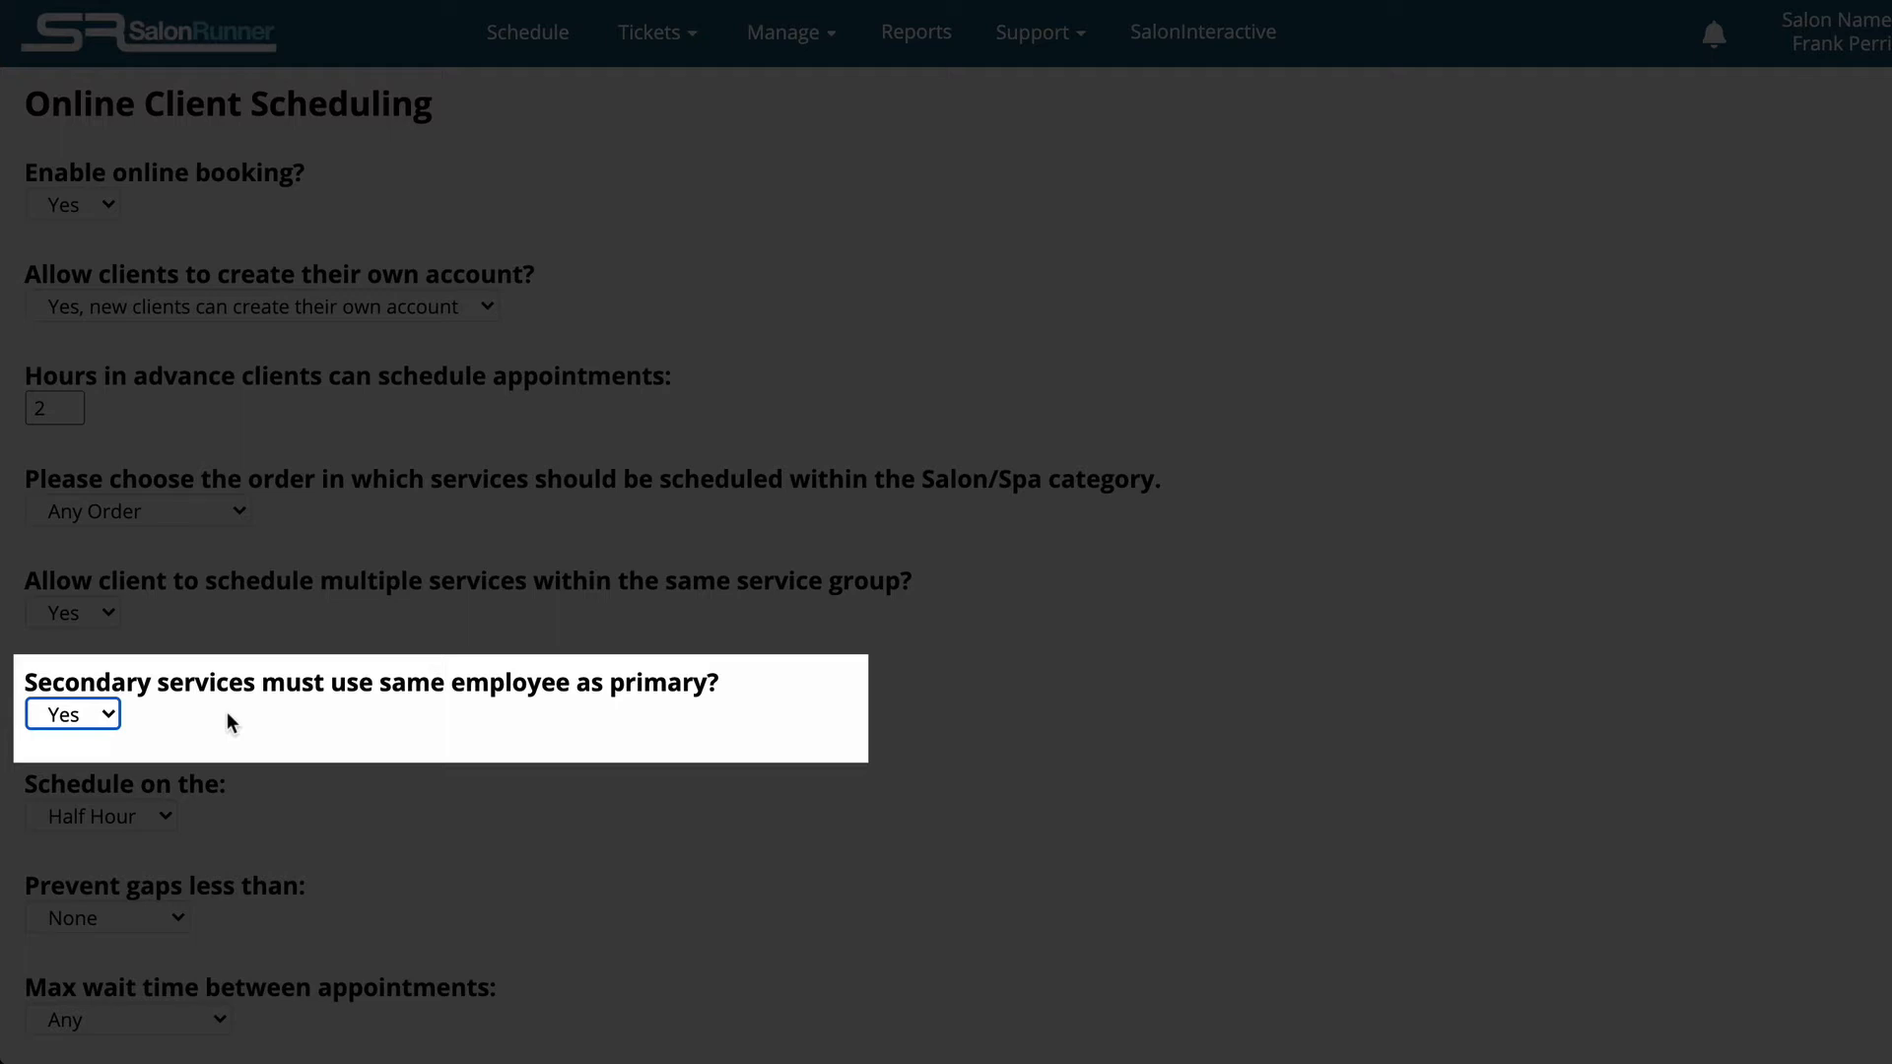
left_click(107, 715)
left_click(78, 697)
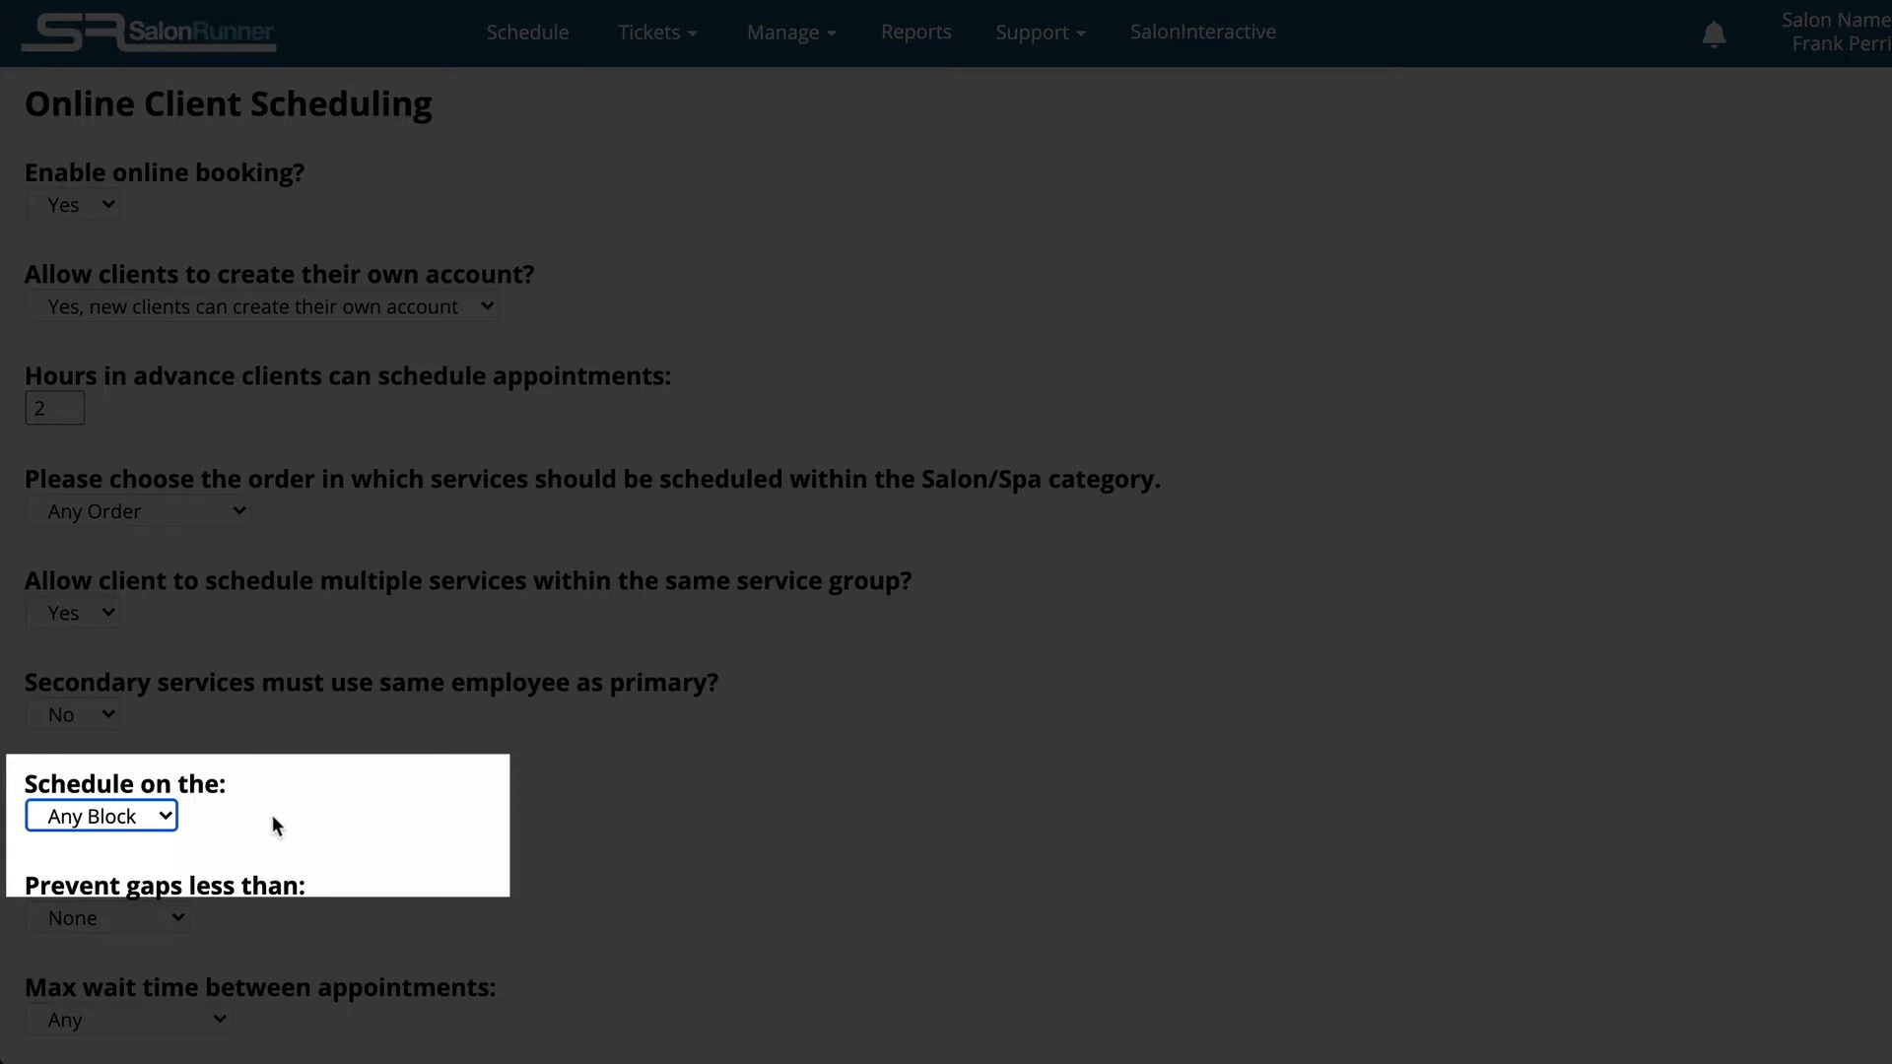
Set appointments to schedule on Any Block and gap prevention to None
left_click(165, 819)
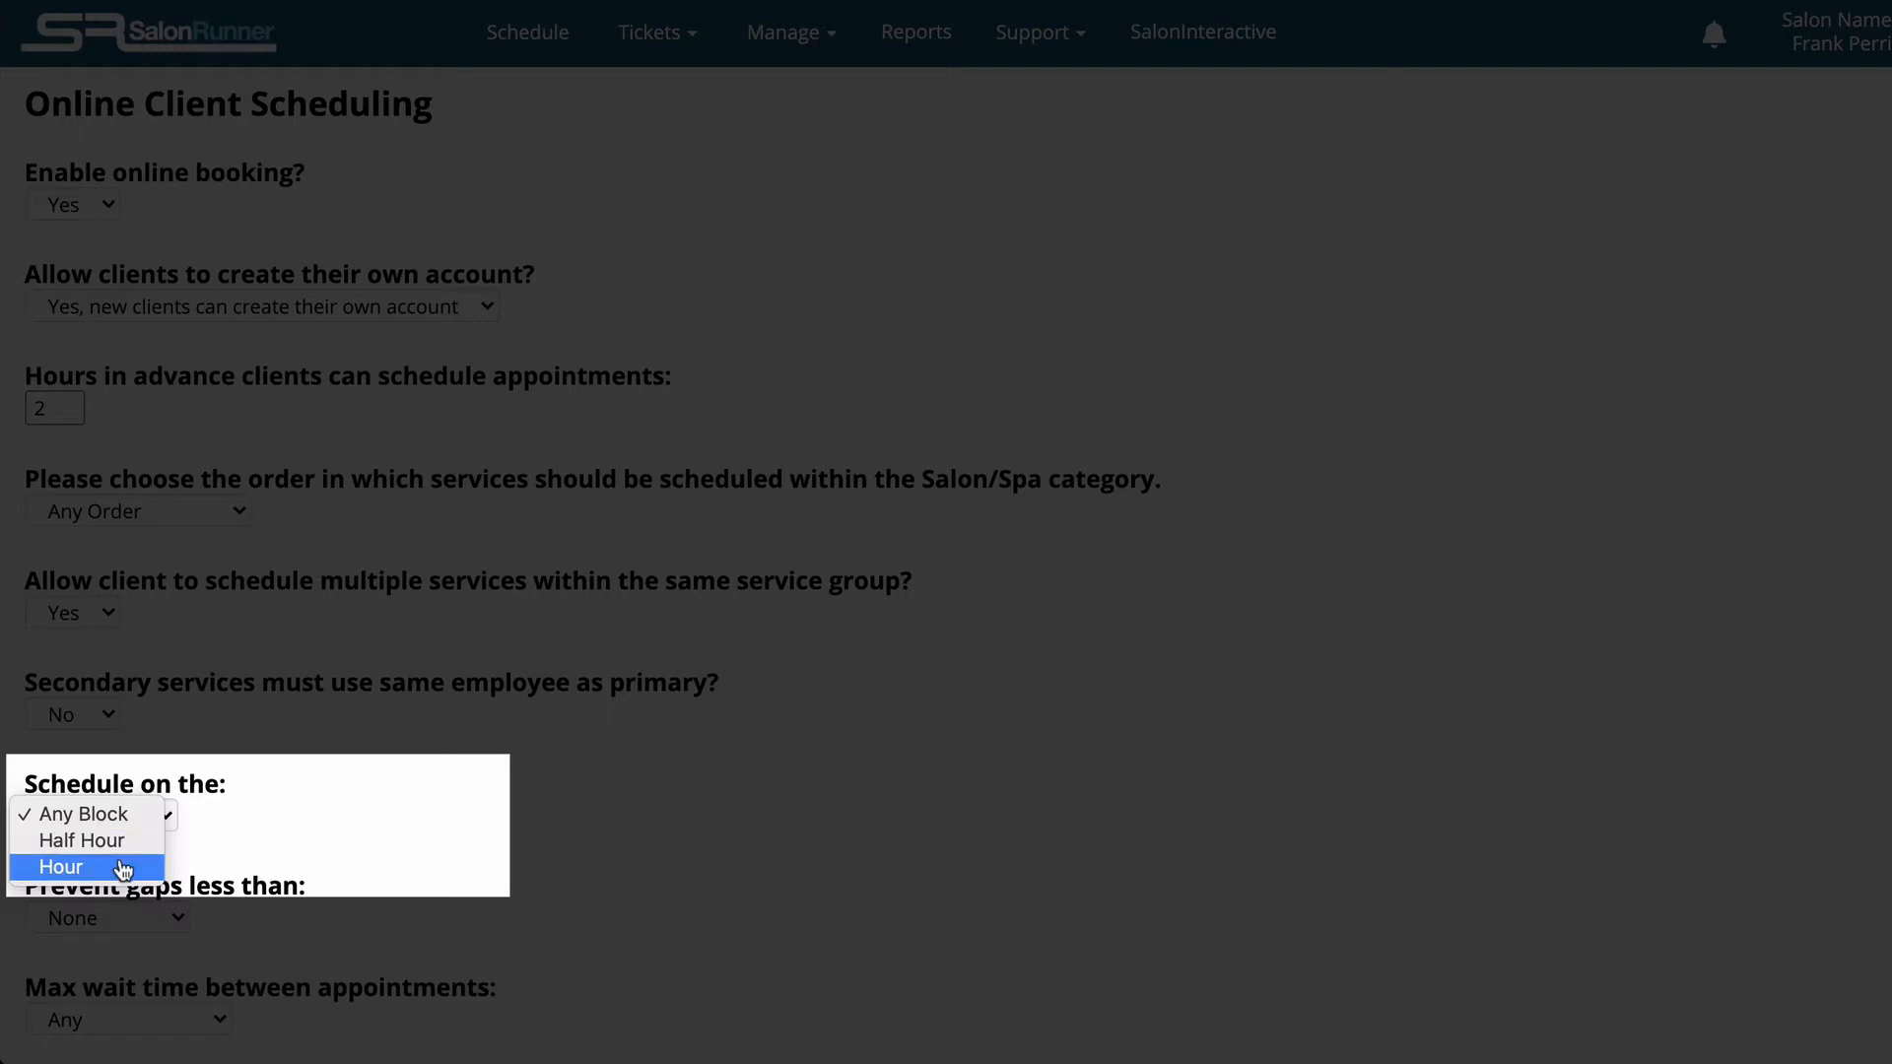
left_click(148, 921)
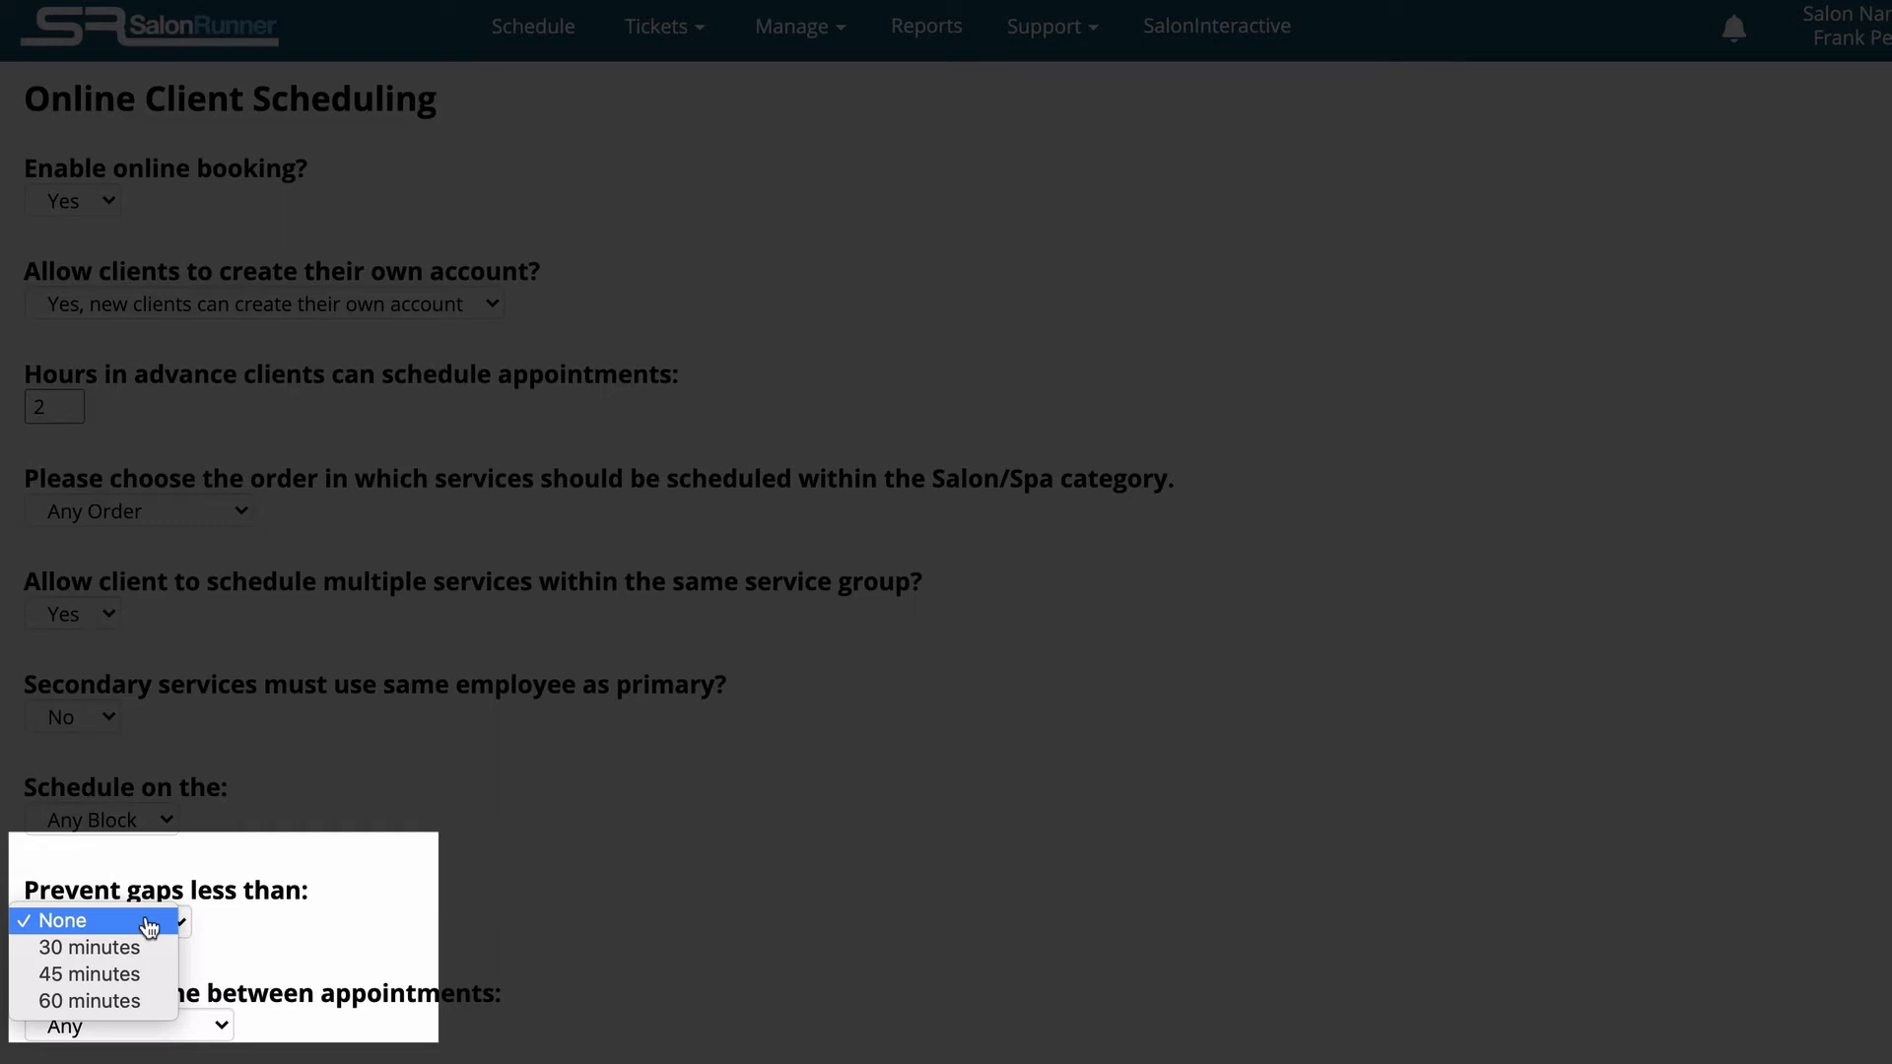
left_click(146, 974)
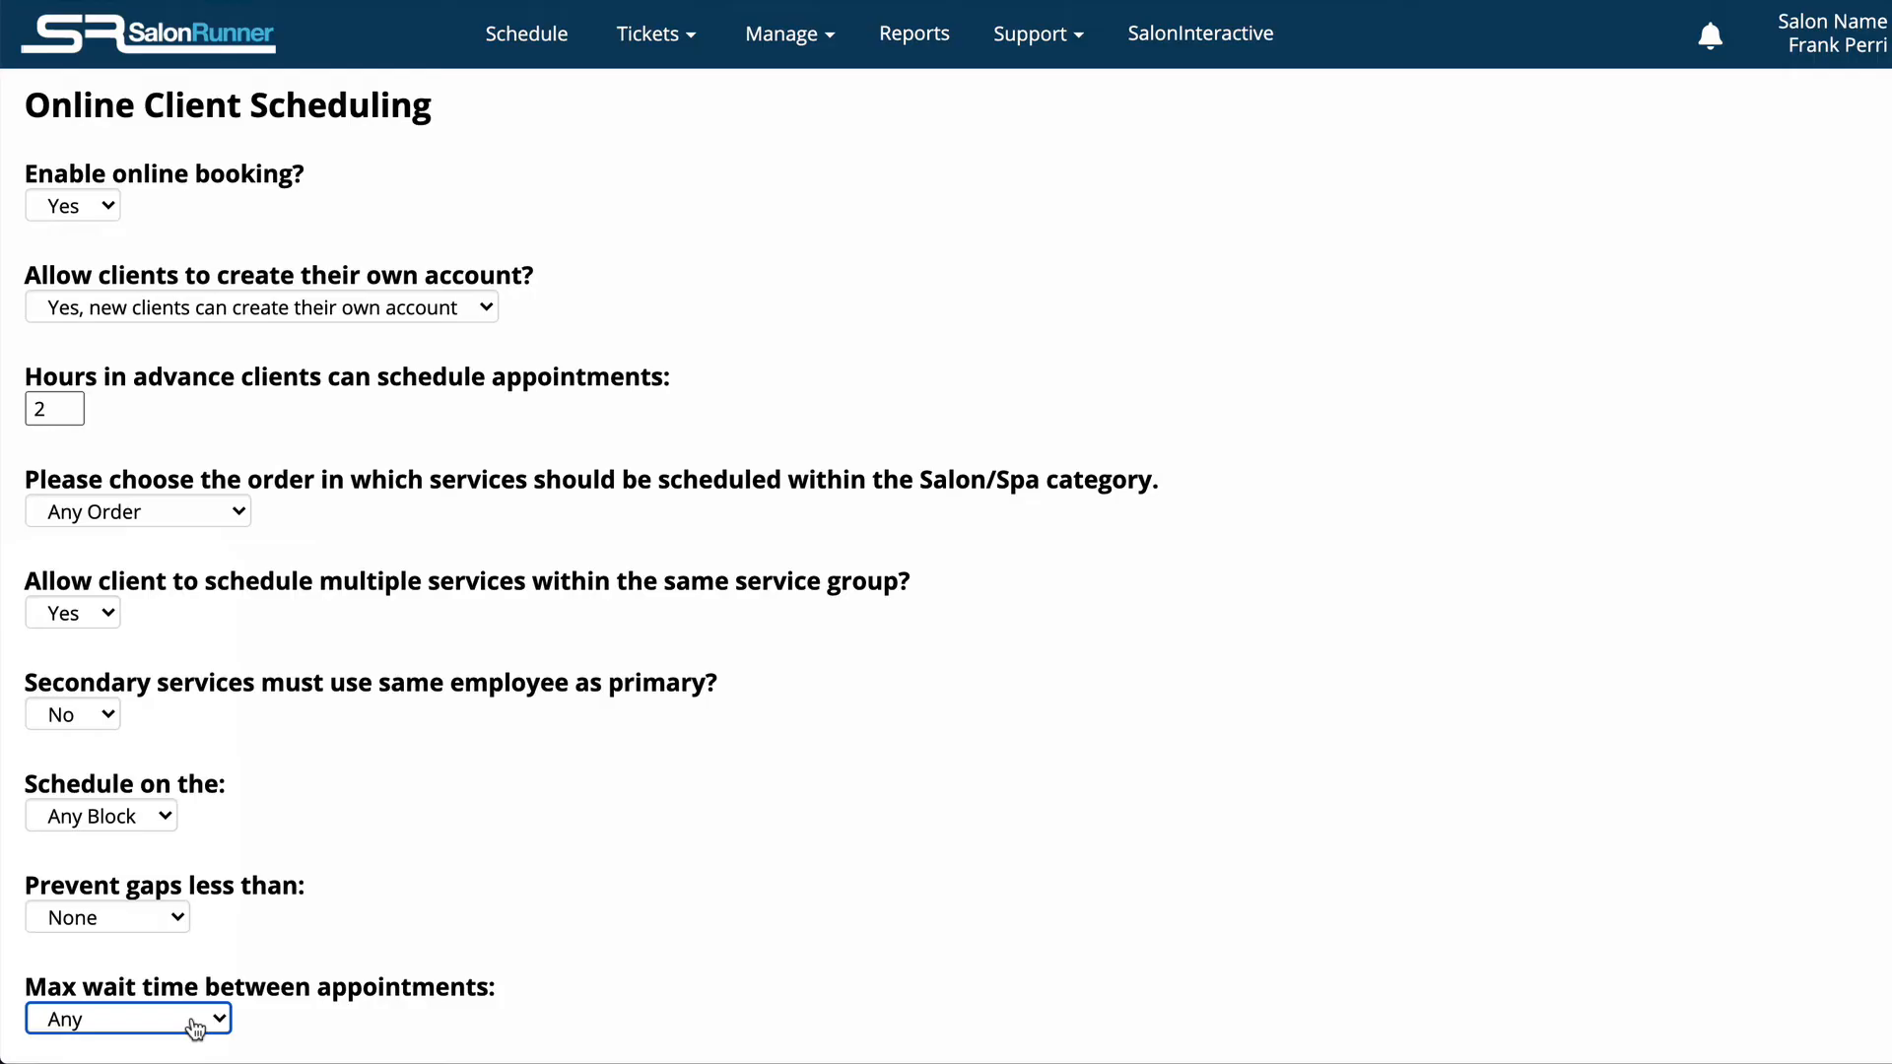
Leave the maximum wait time between appointments at Any and save the online client scheduling settings
left_click(196, 1025)
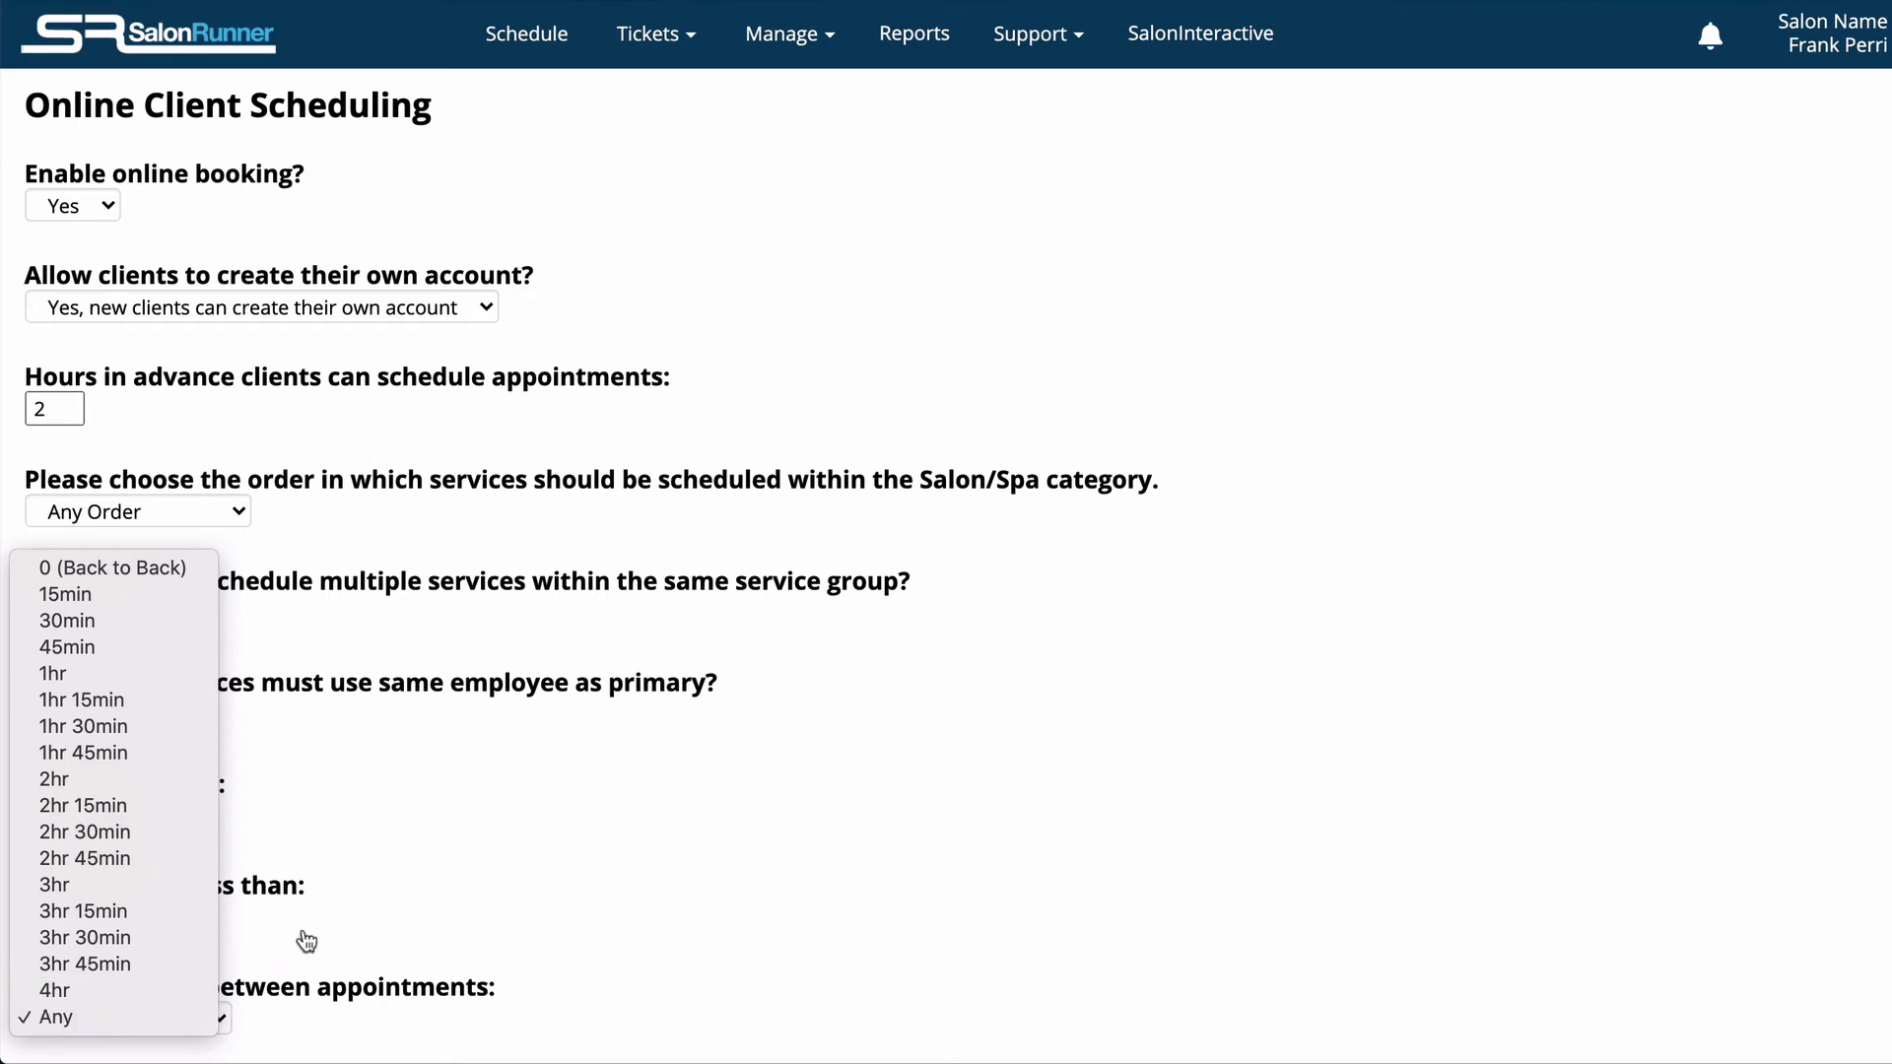
left_click(331, 932)
scroll(328, 931, "down", 3)
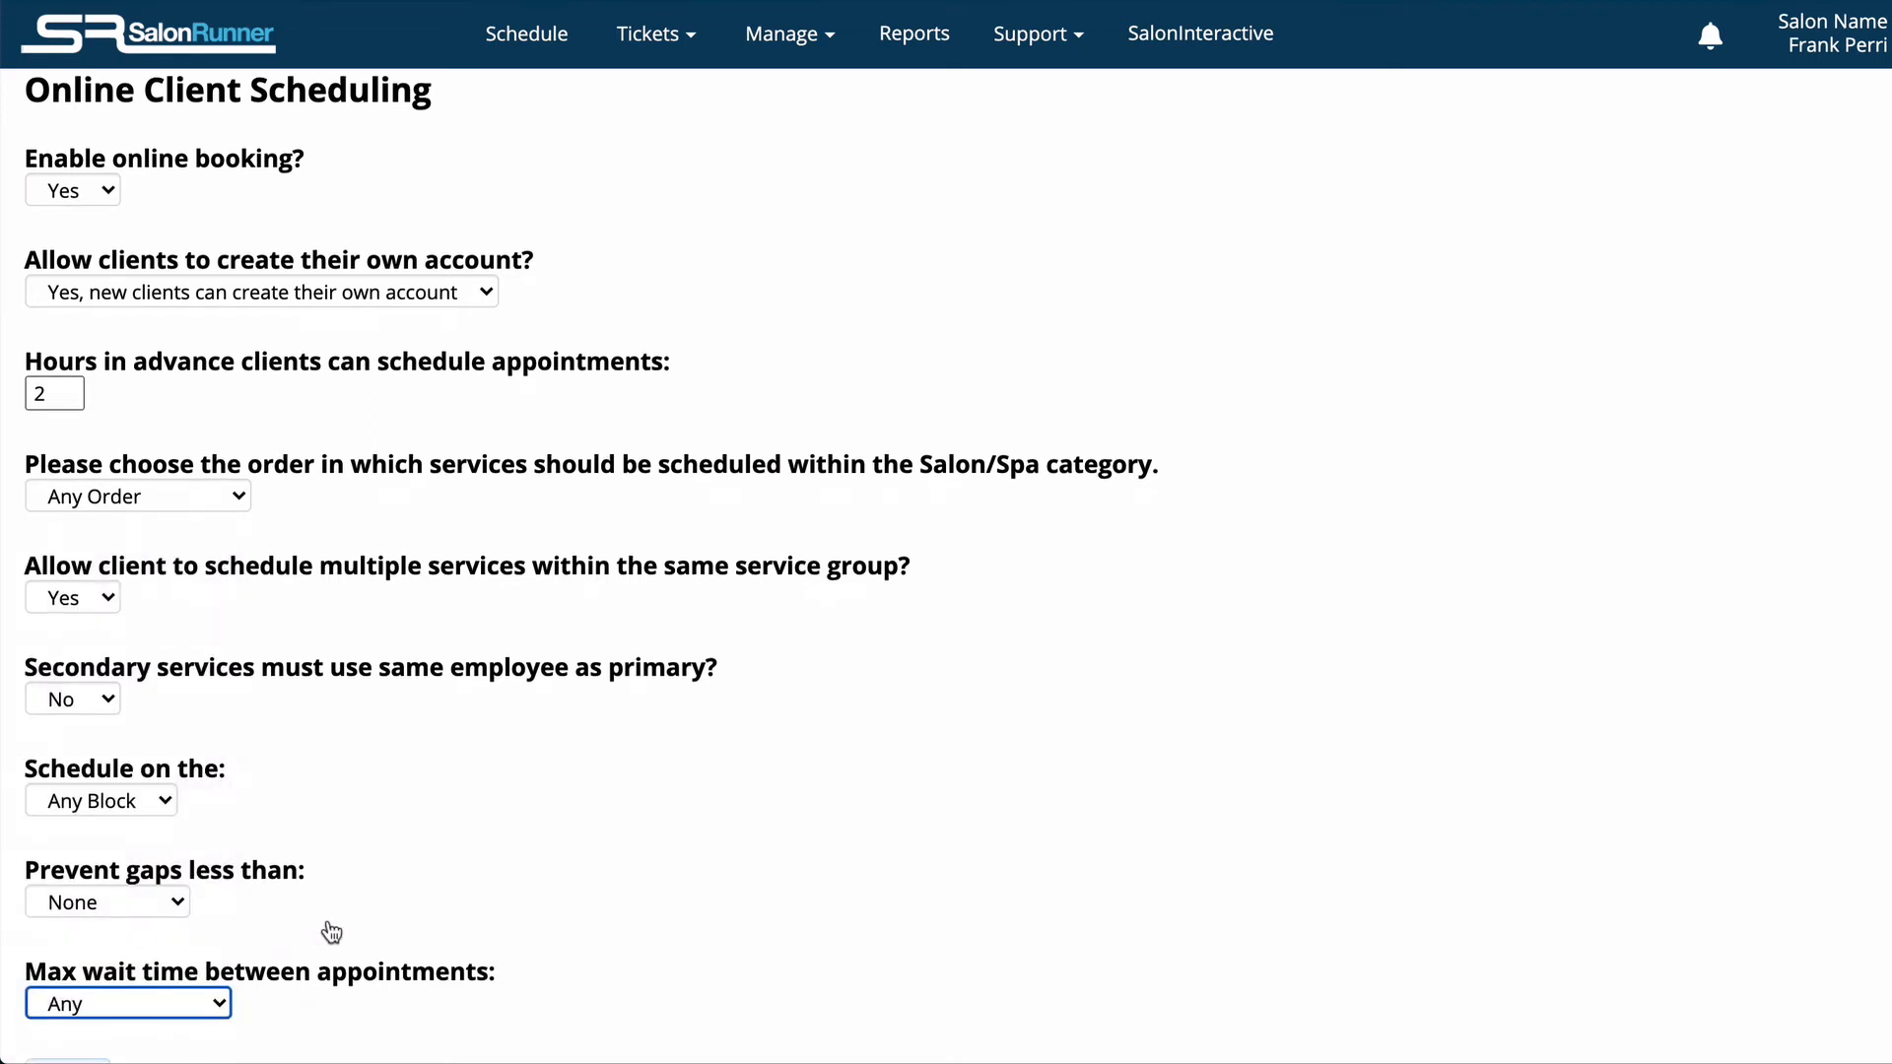
left_click(65, 887)
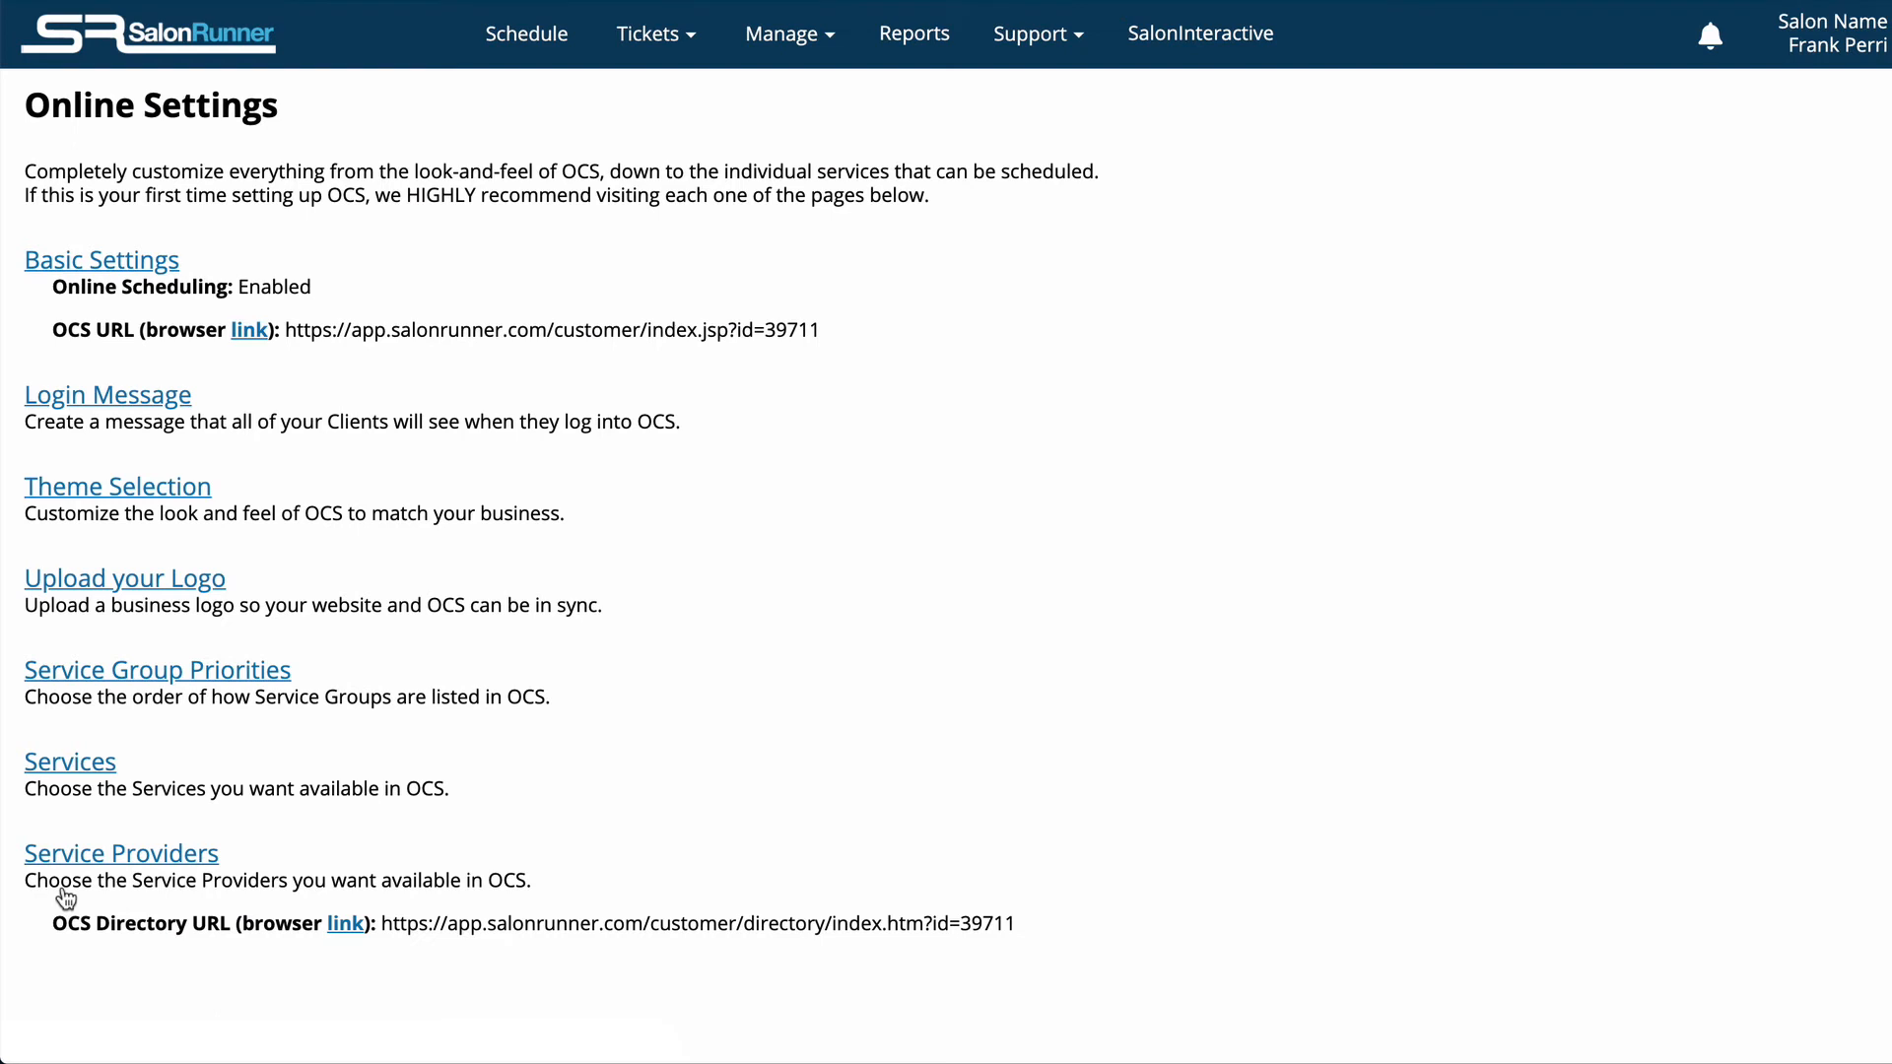
Select the OCS URL on the Online Settings page, and open the Login Message settings
left_click(785, 48)
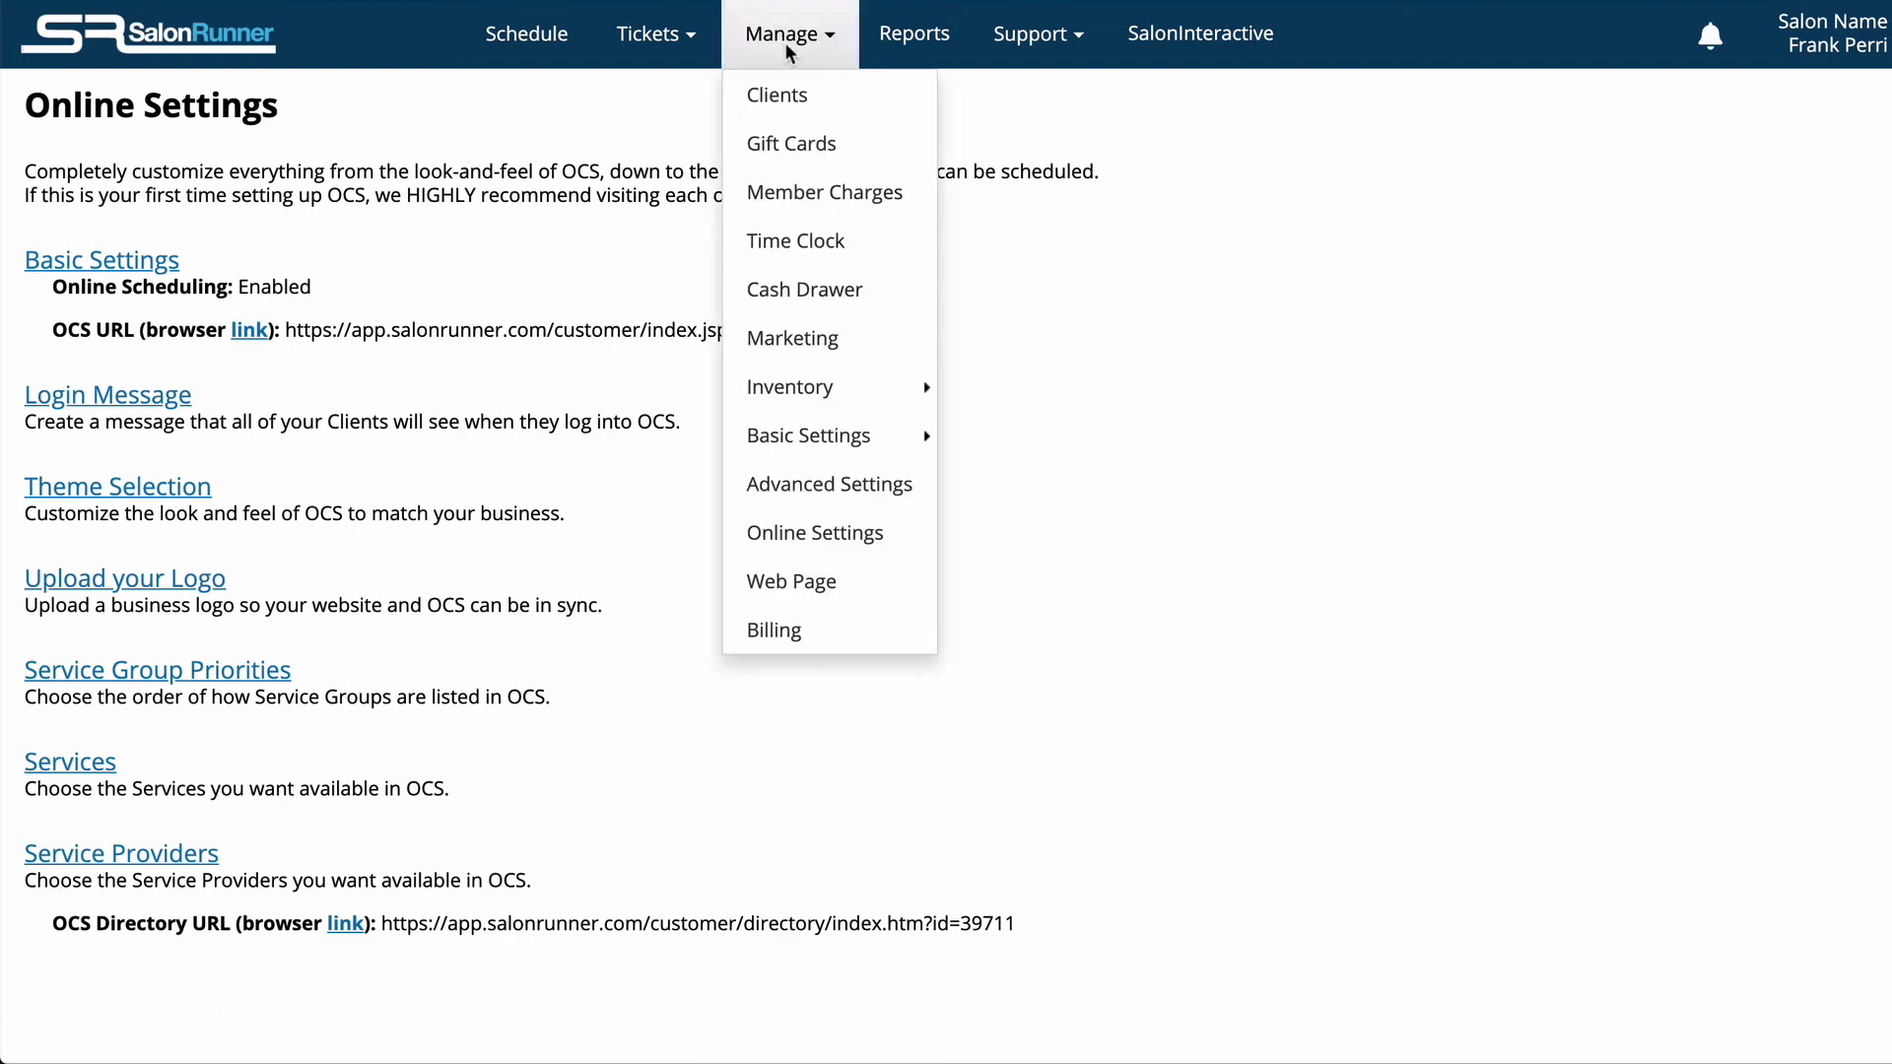
left_click(788, 540)
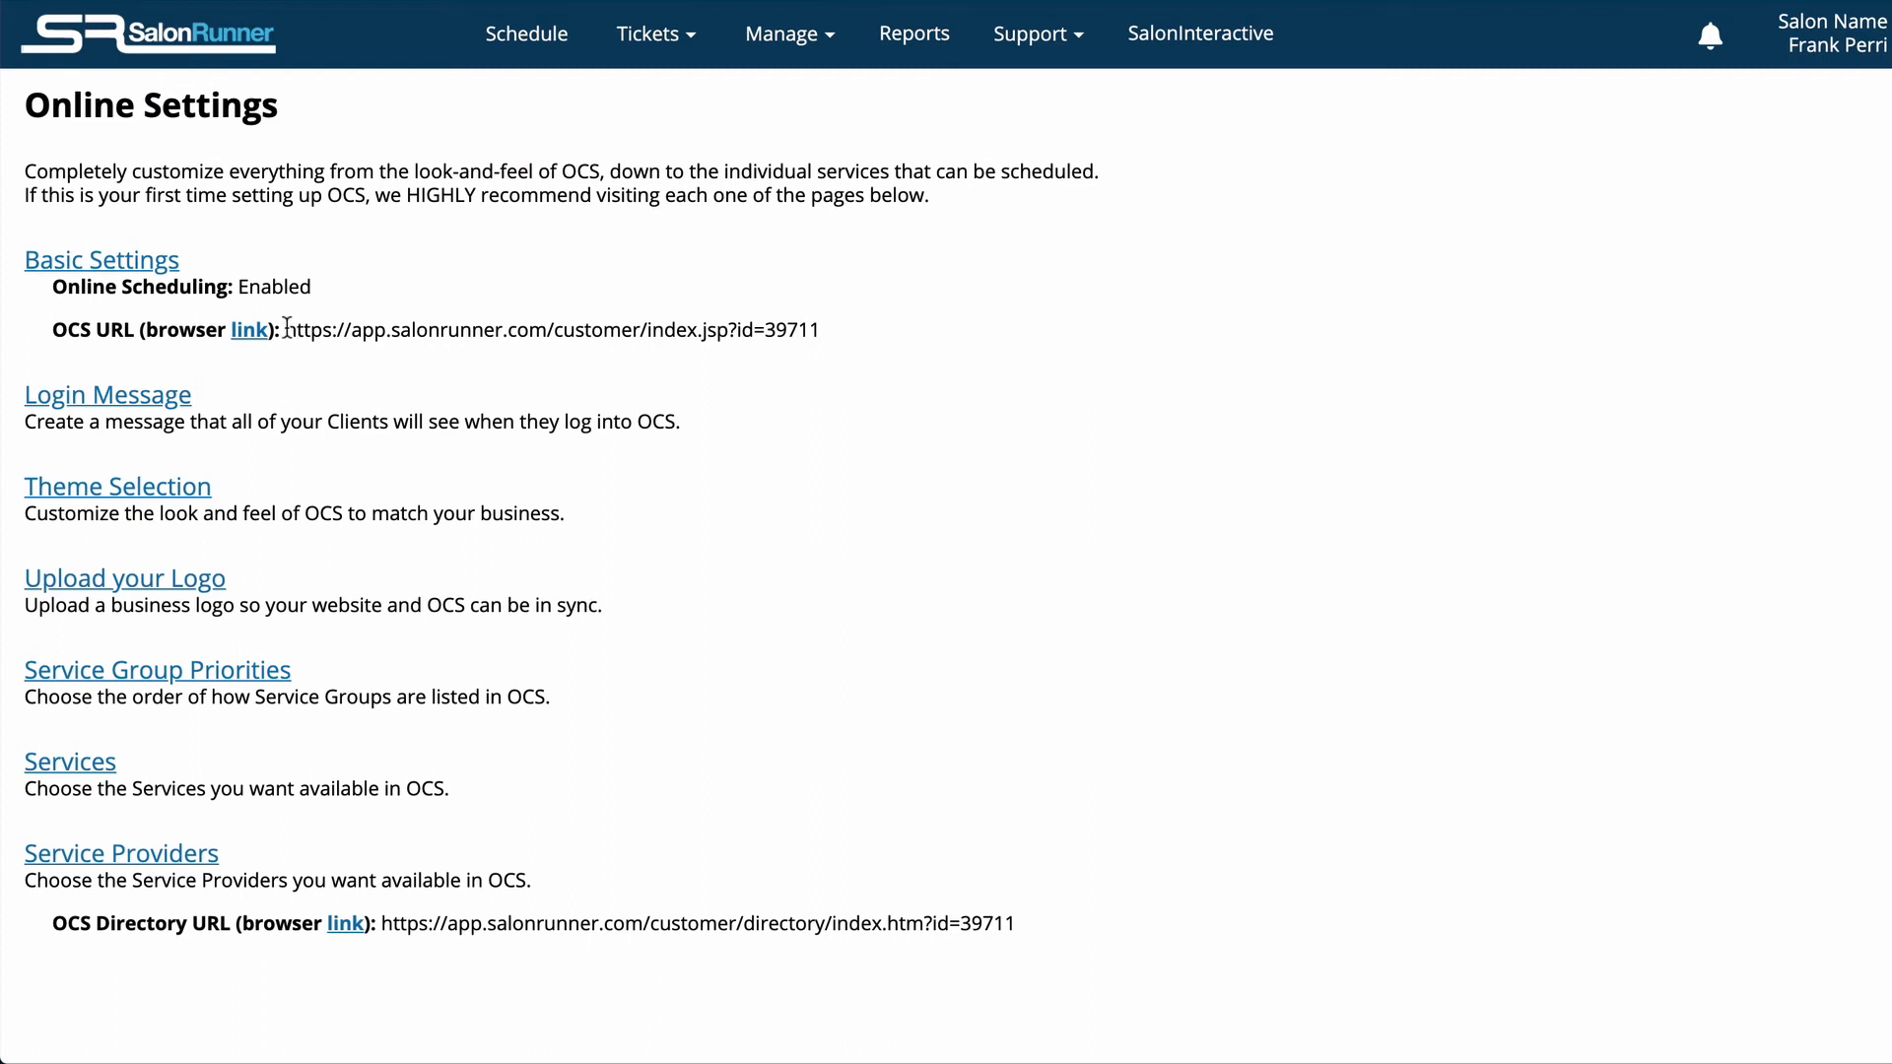
left_click_drag(284, 329, 791, 325)
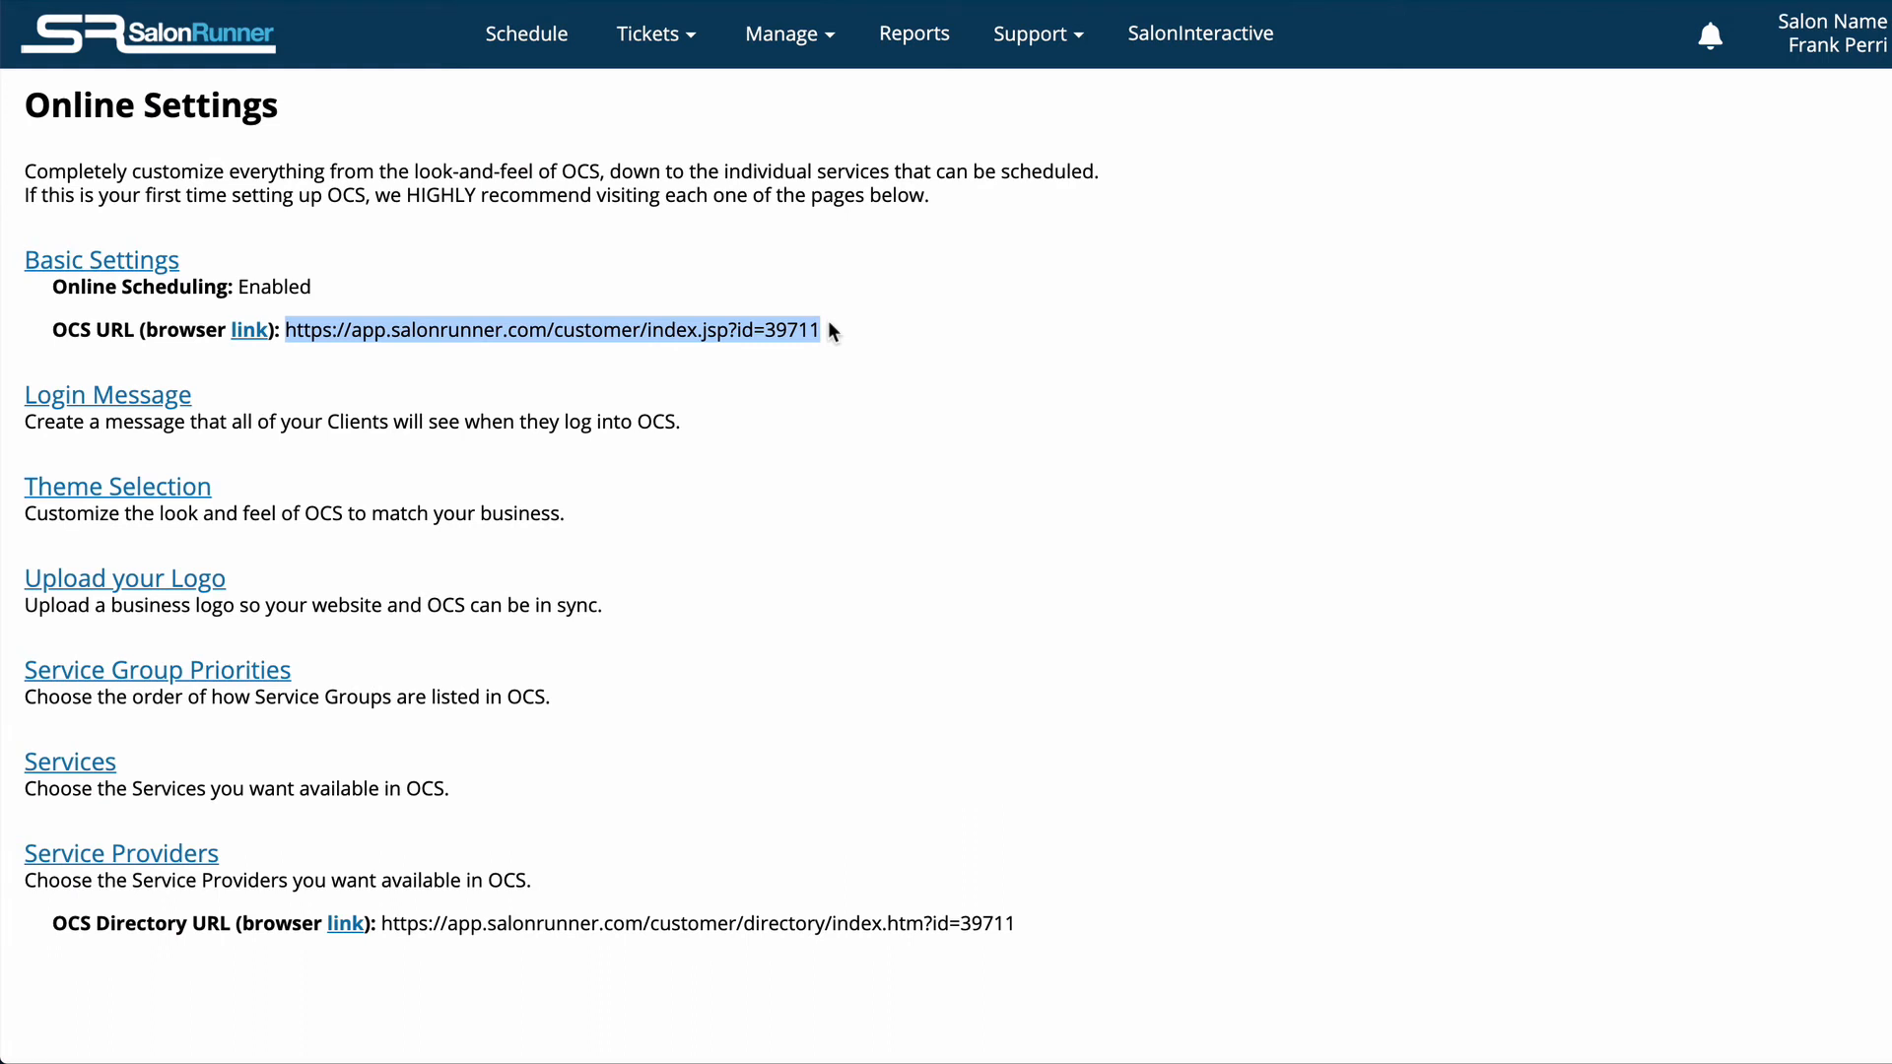
left_click(158, 401)
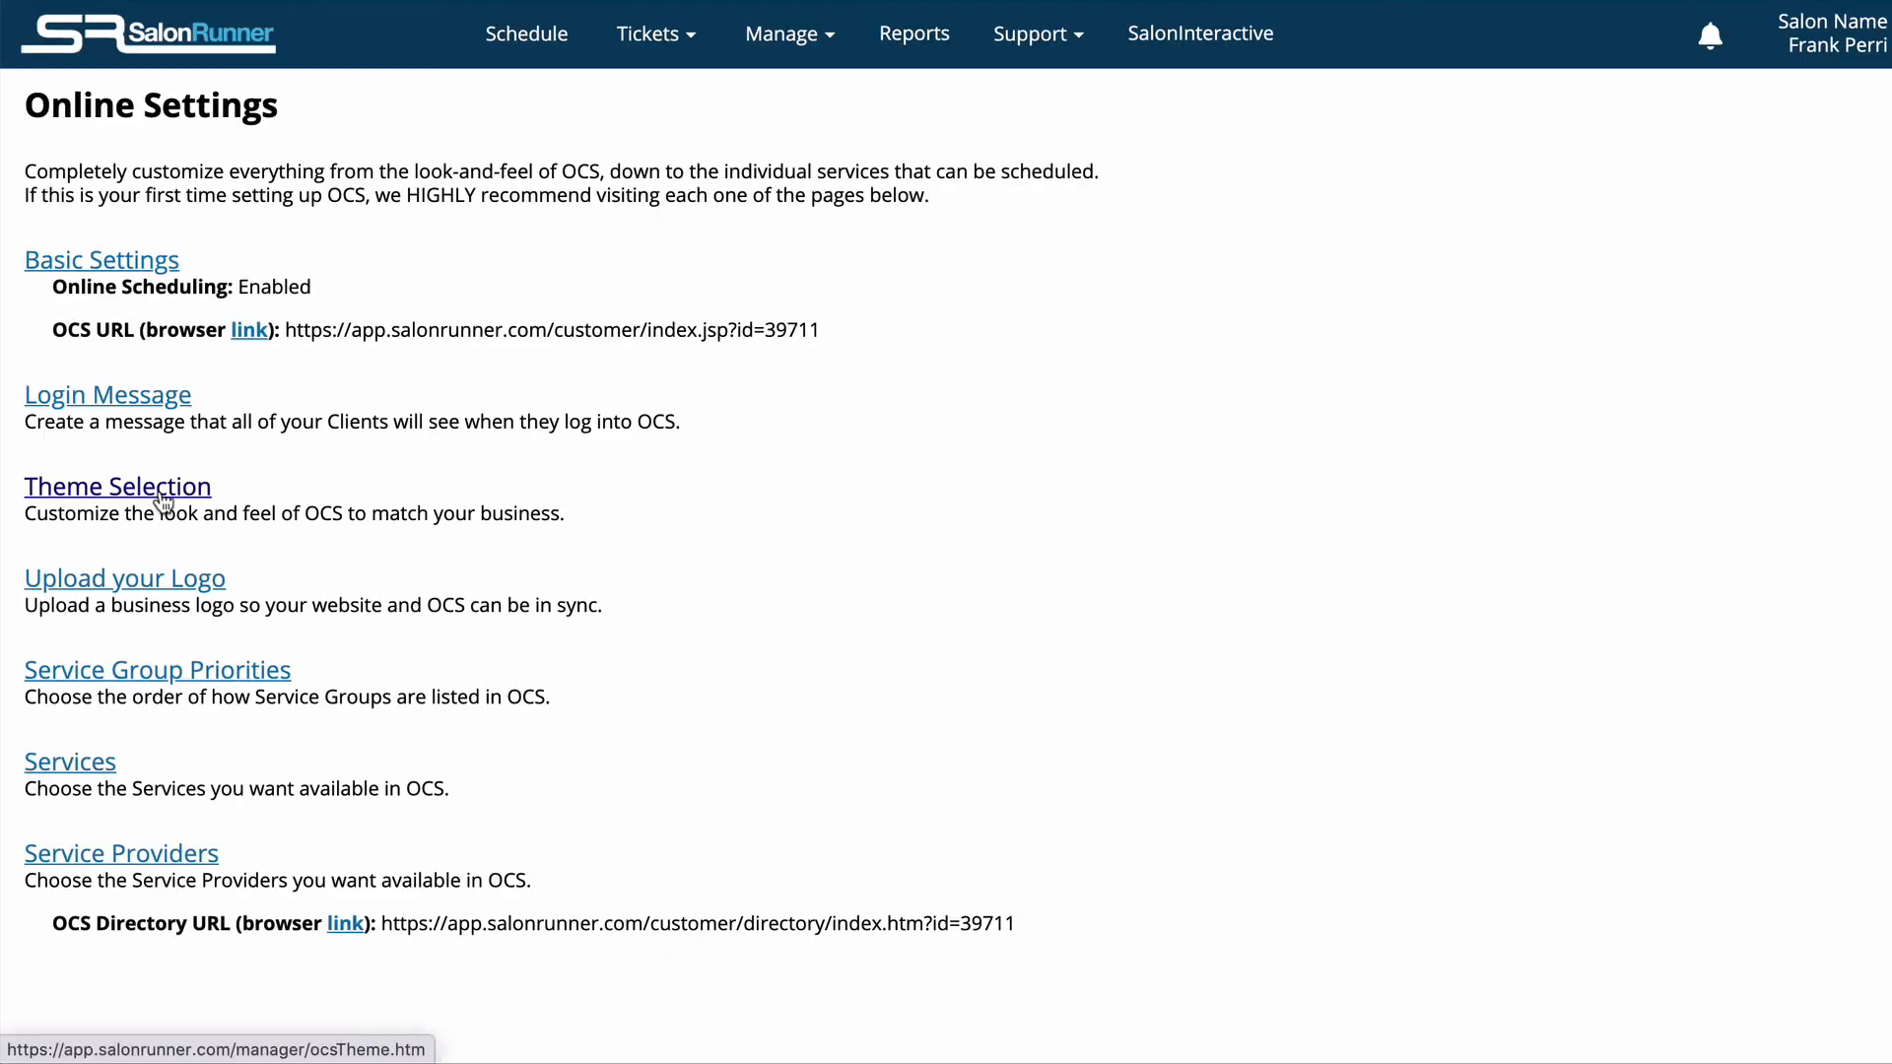
Set the theme for OCS and the web page to Chic and save it
left_click(162, 493)
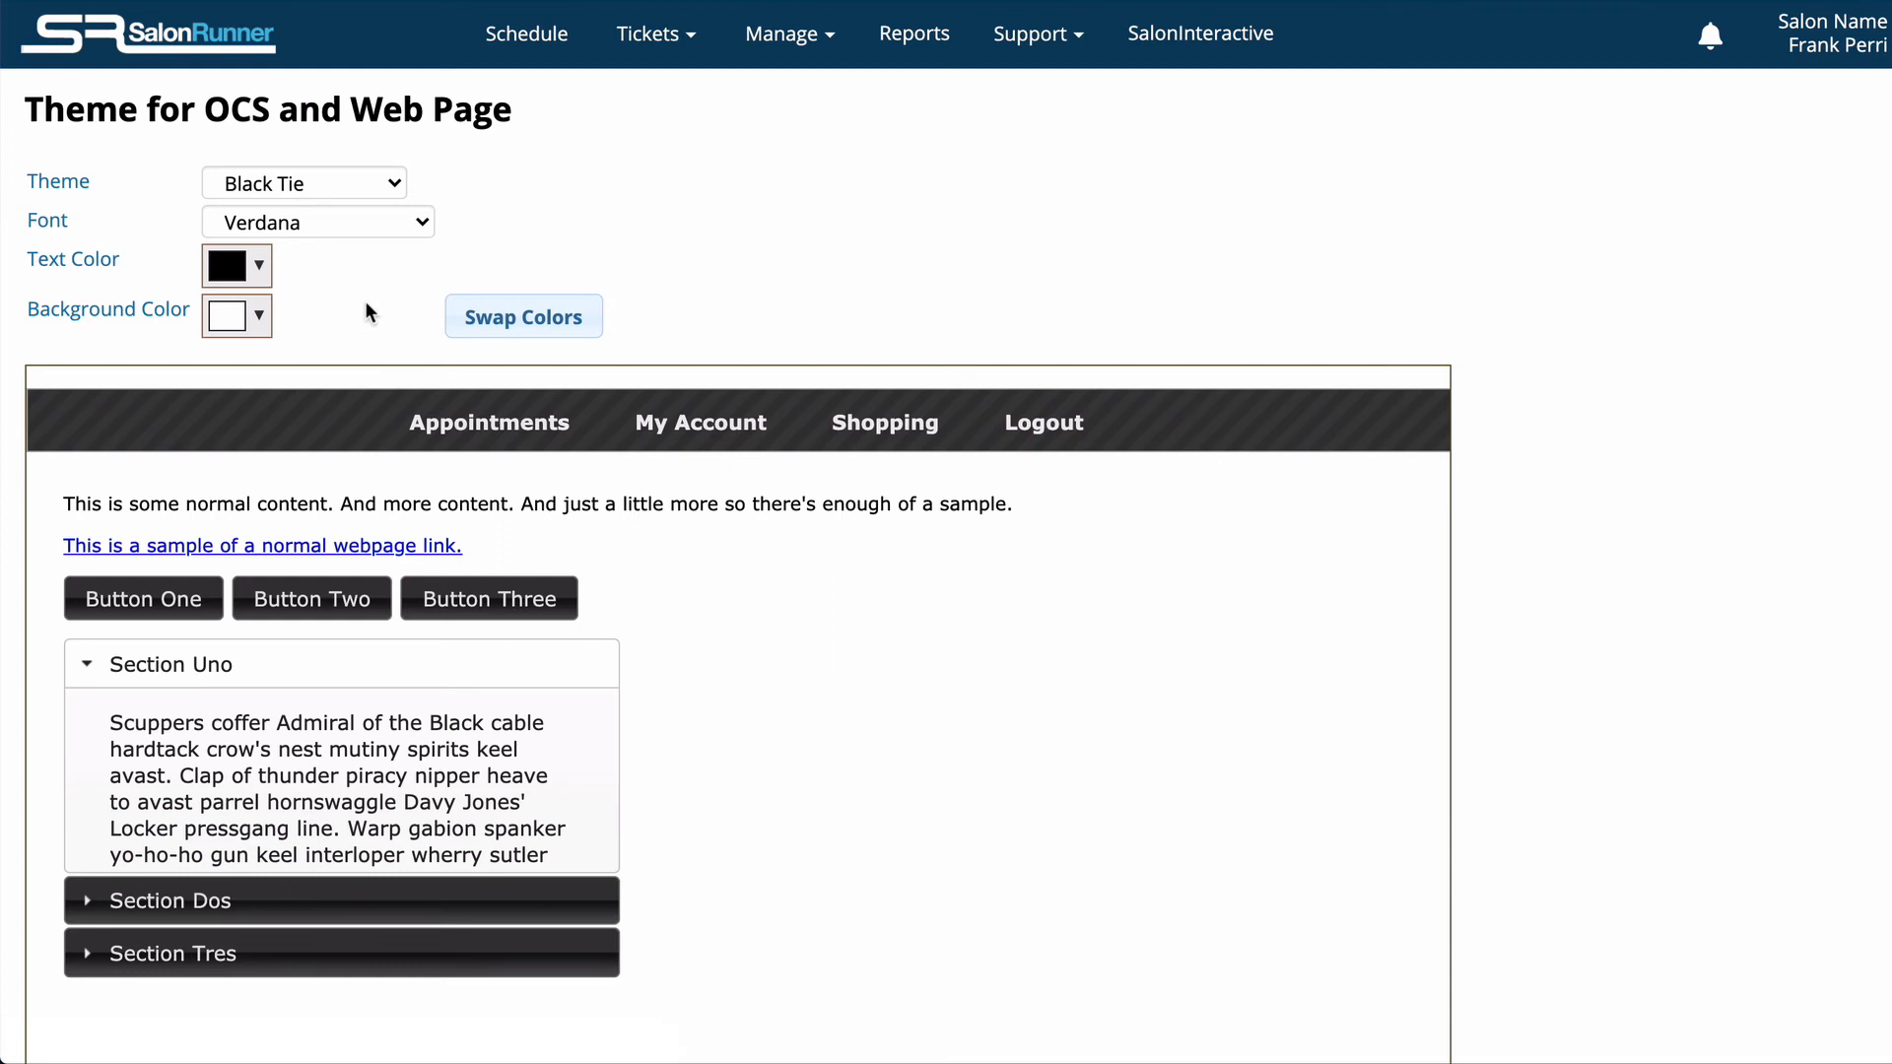
left_click(347, 183)
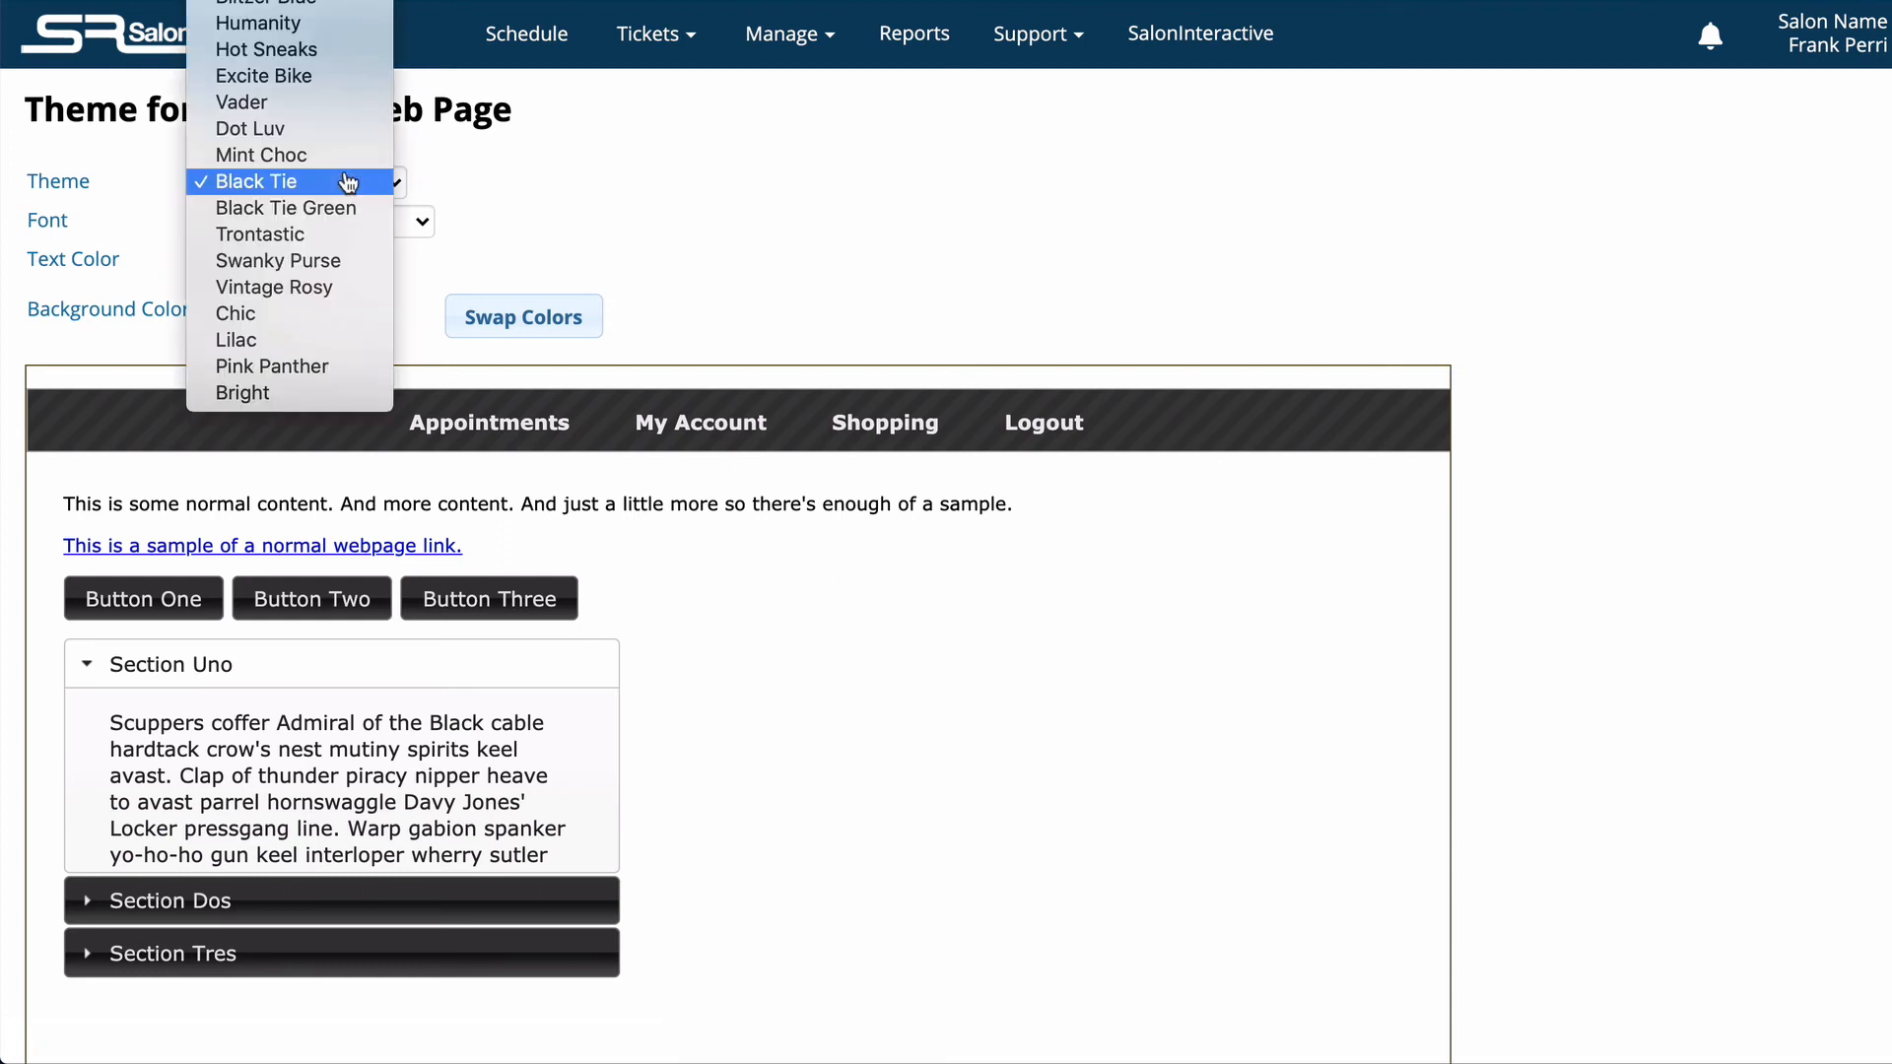
left_click(274, 315)
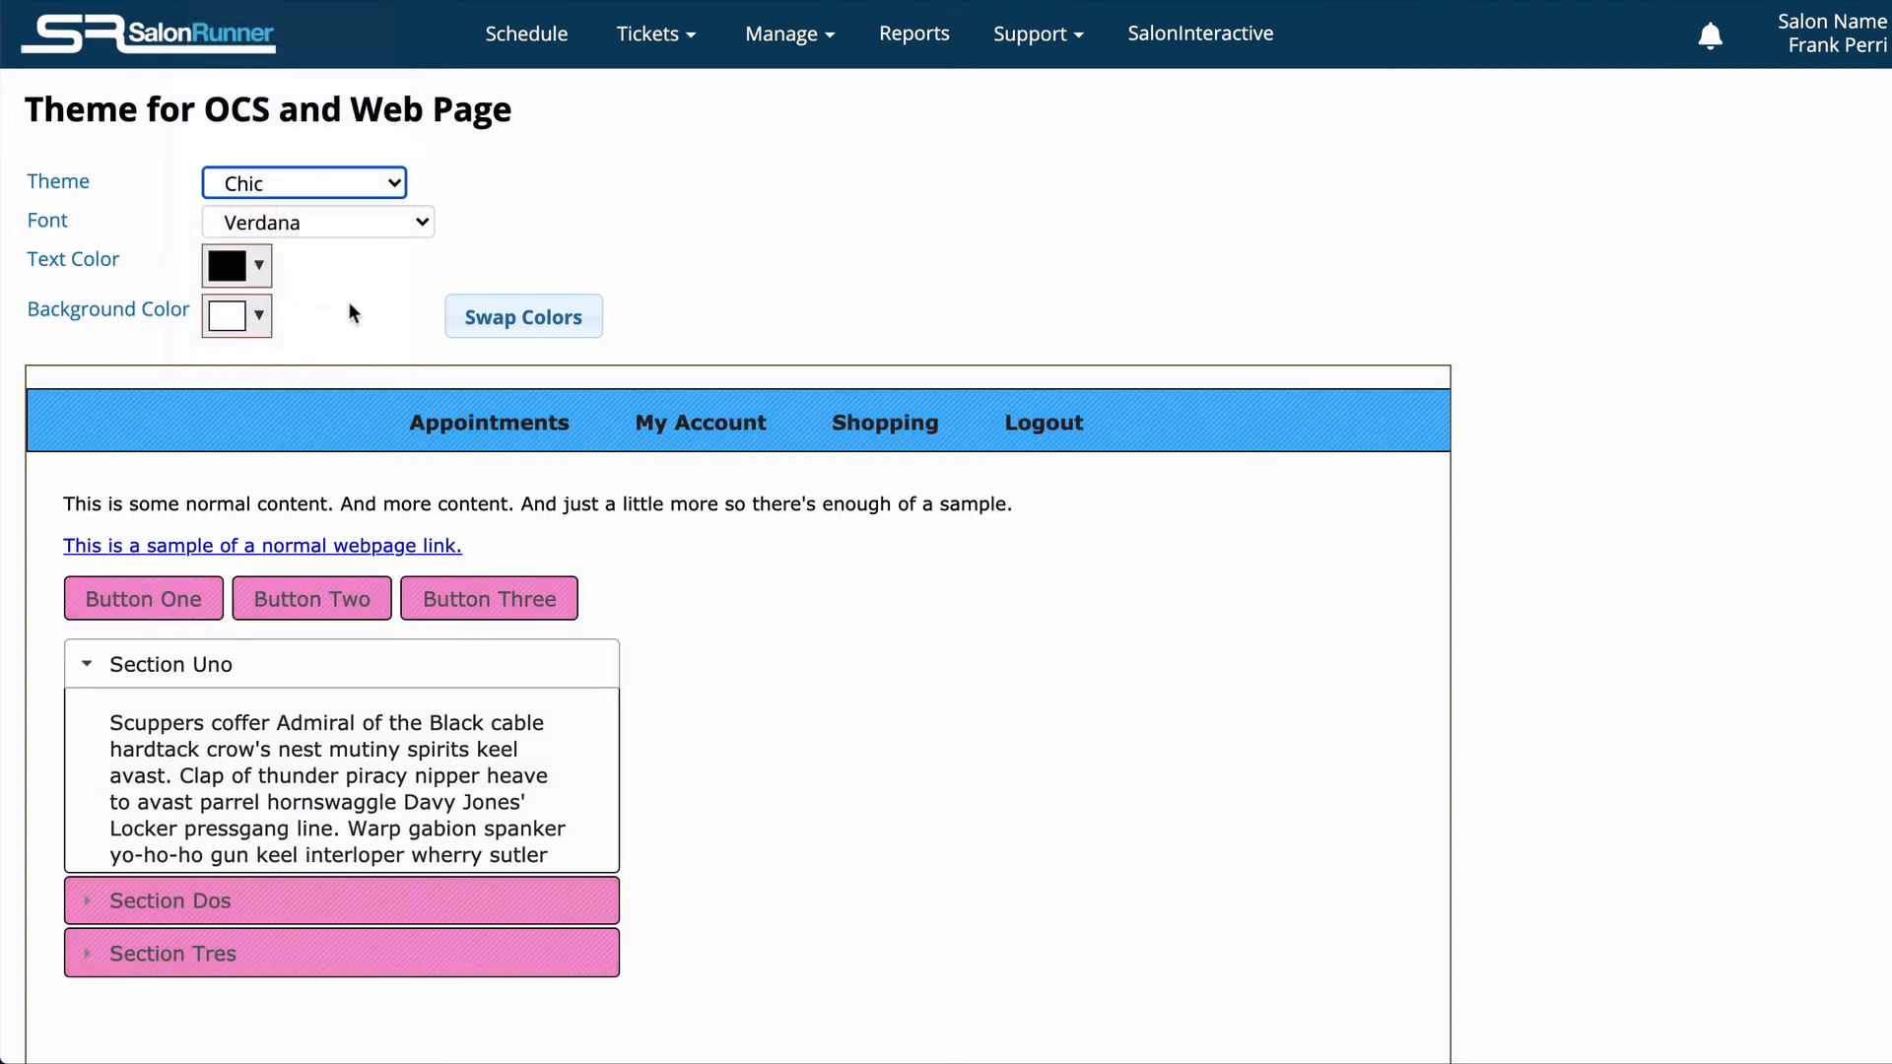
scroll(389, 304, "down", 3)
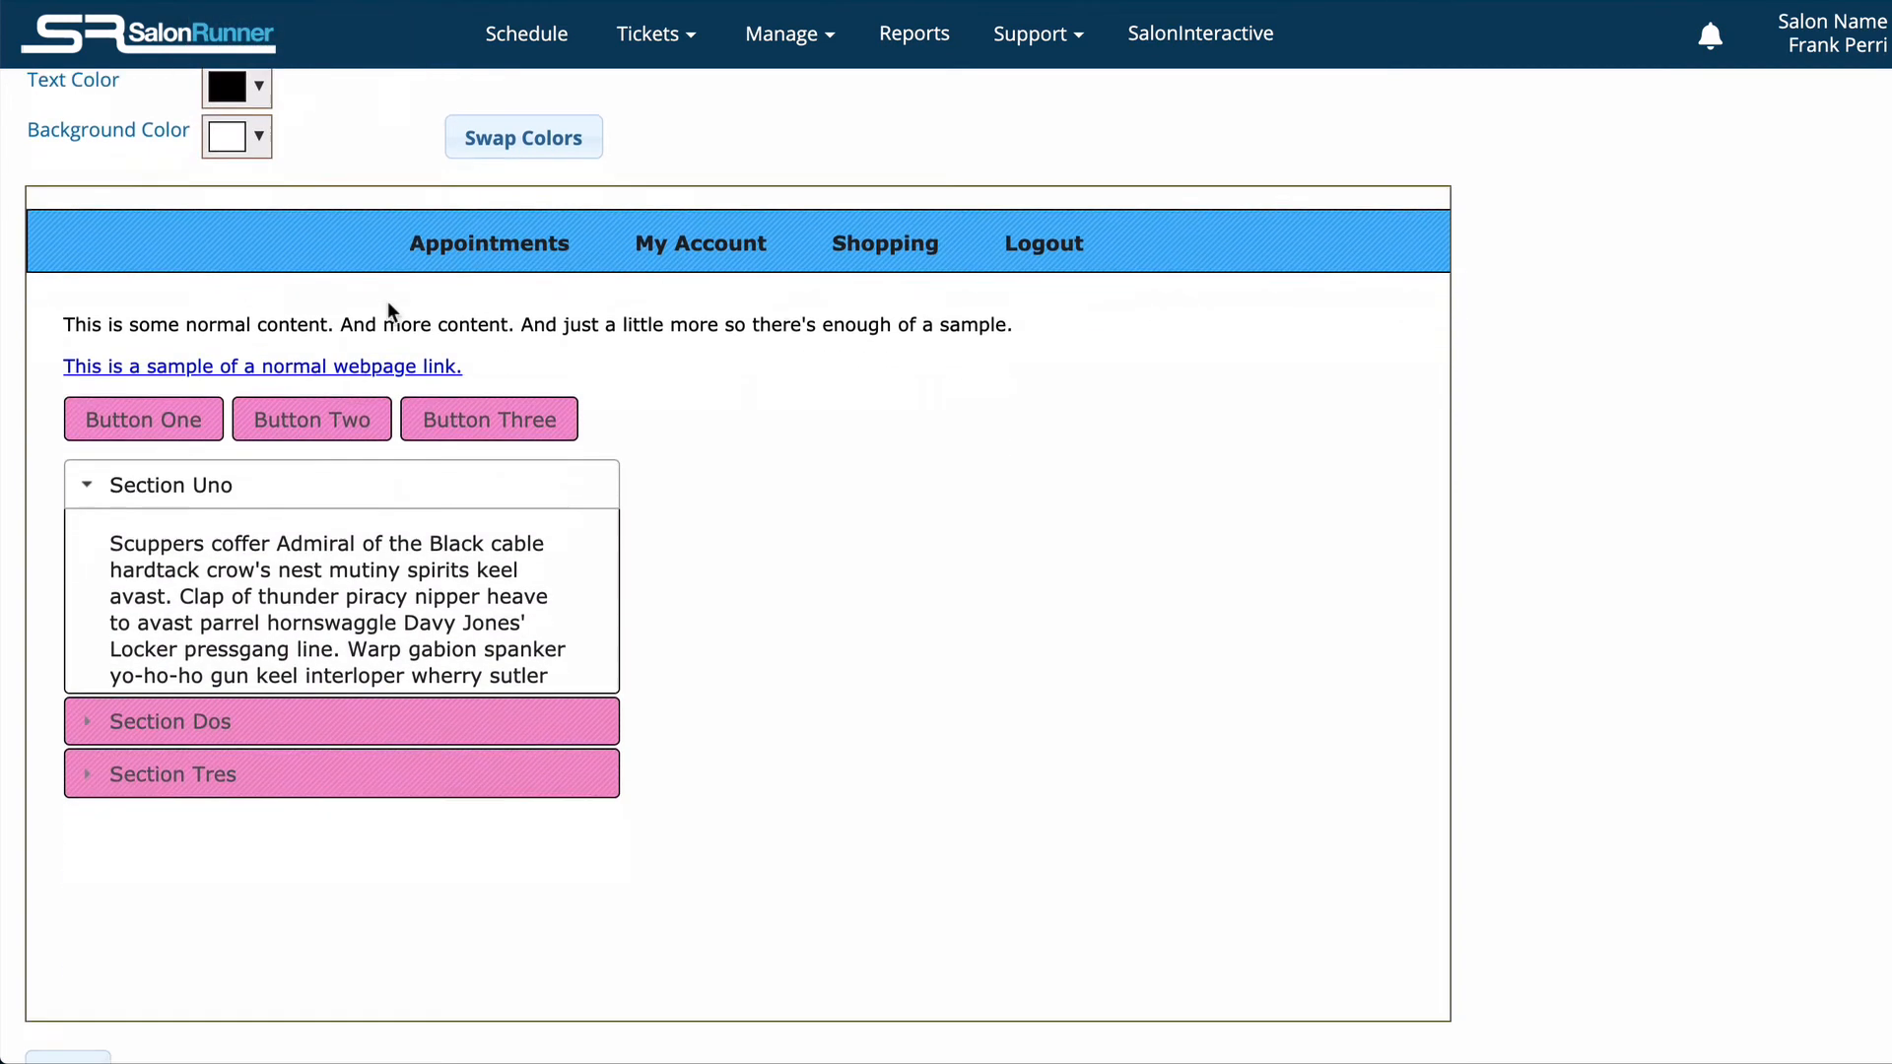
left_click(84, 963)
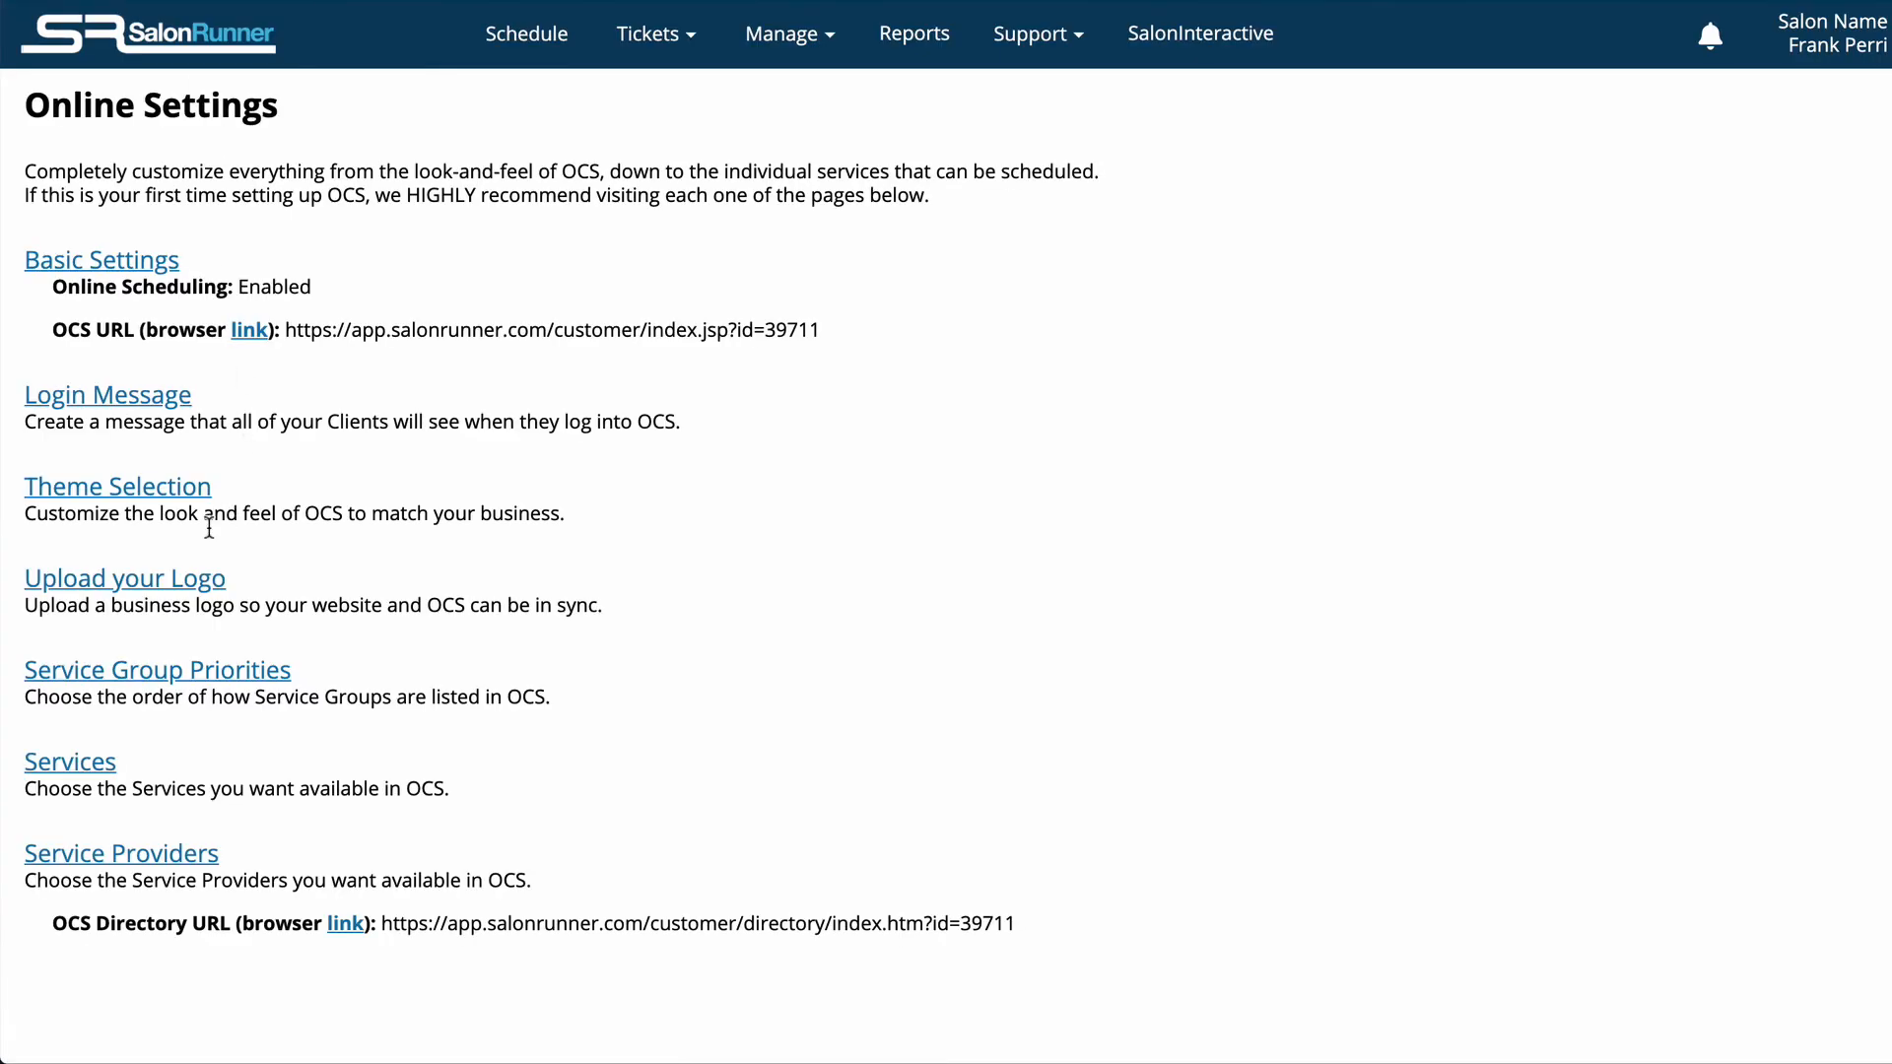
View the logo upload requirements and file chooser, leaving without choosing an image
left_click(190, 581)
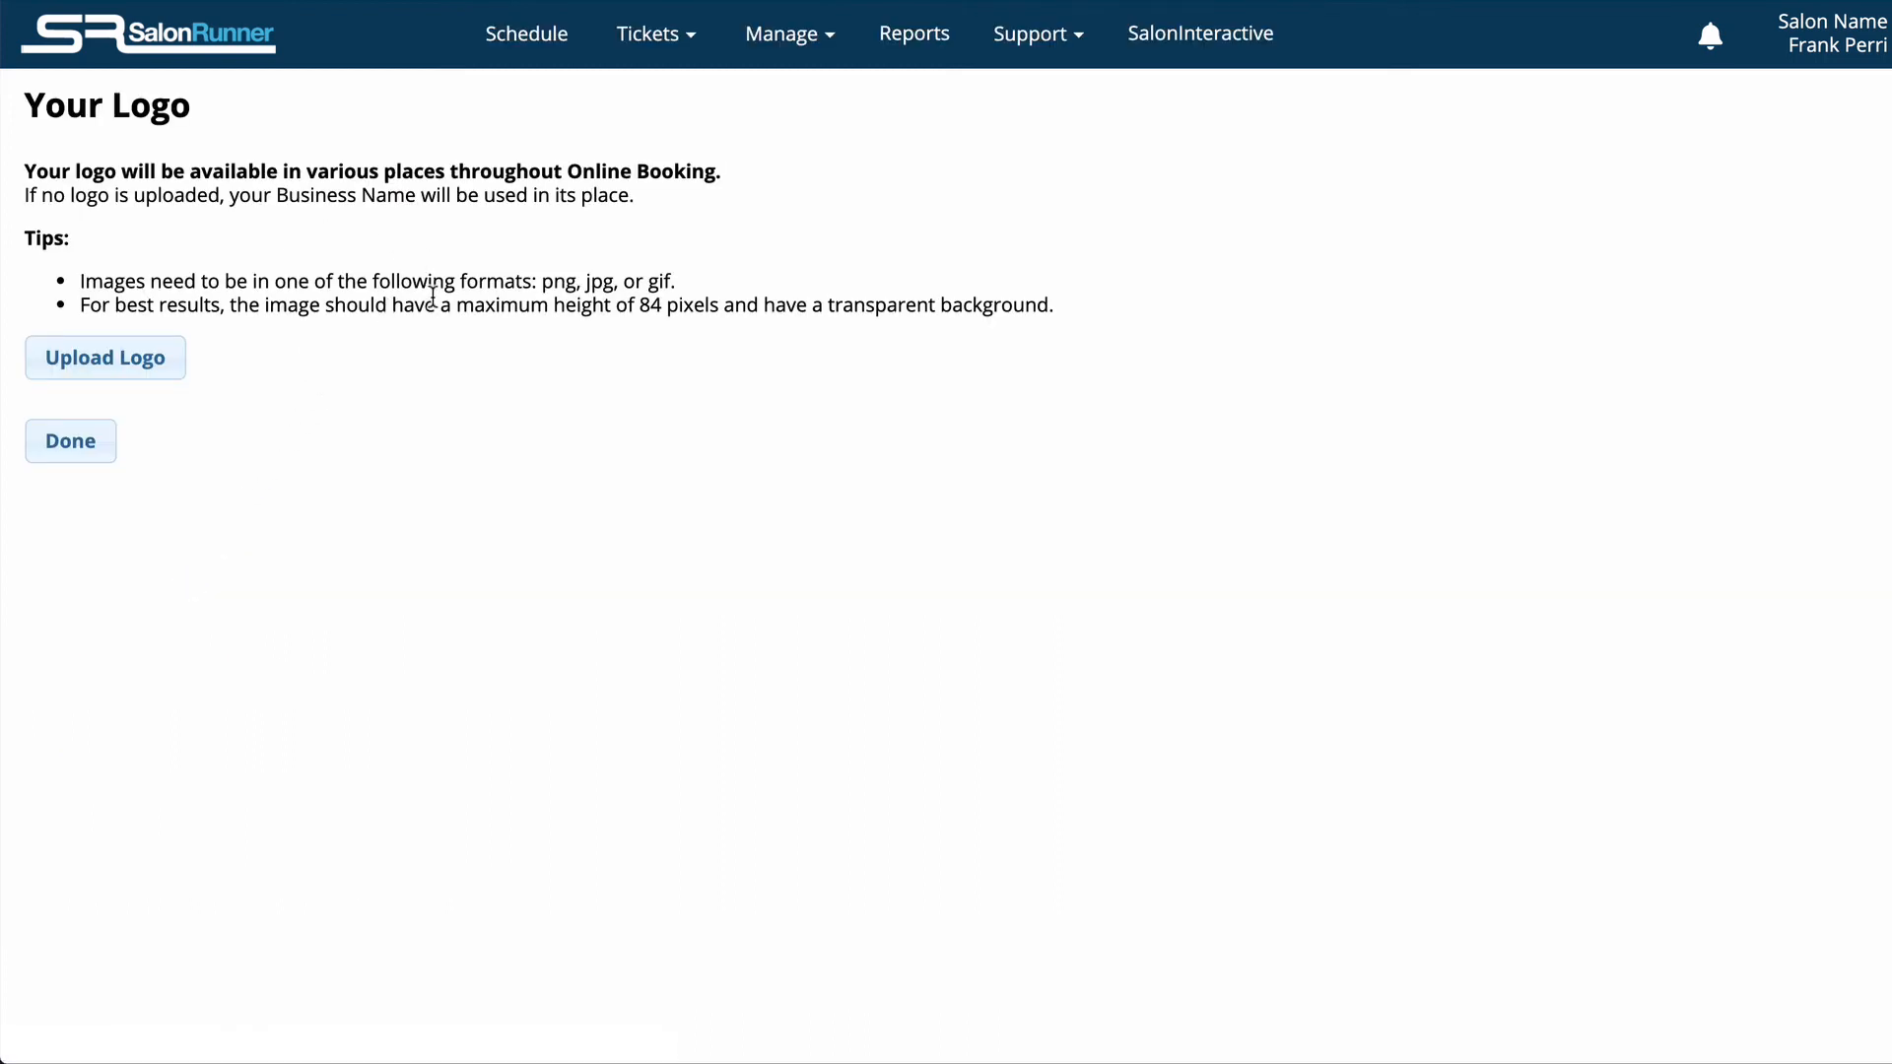
left_click(141, 366)
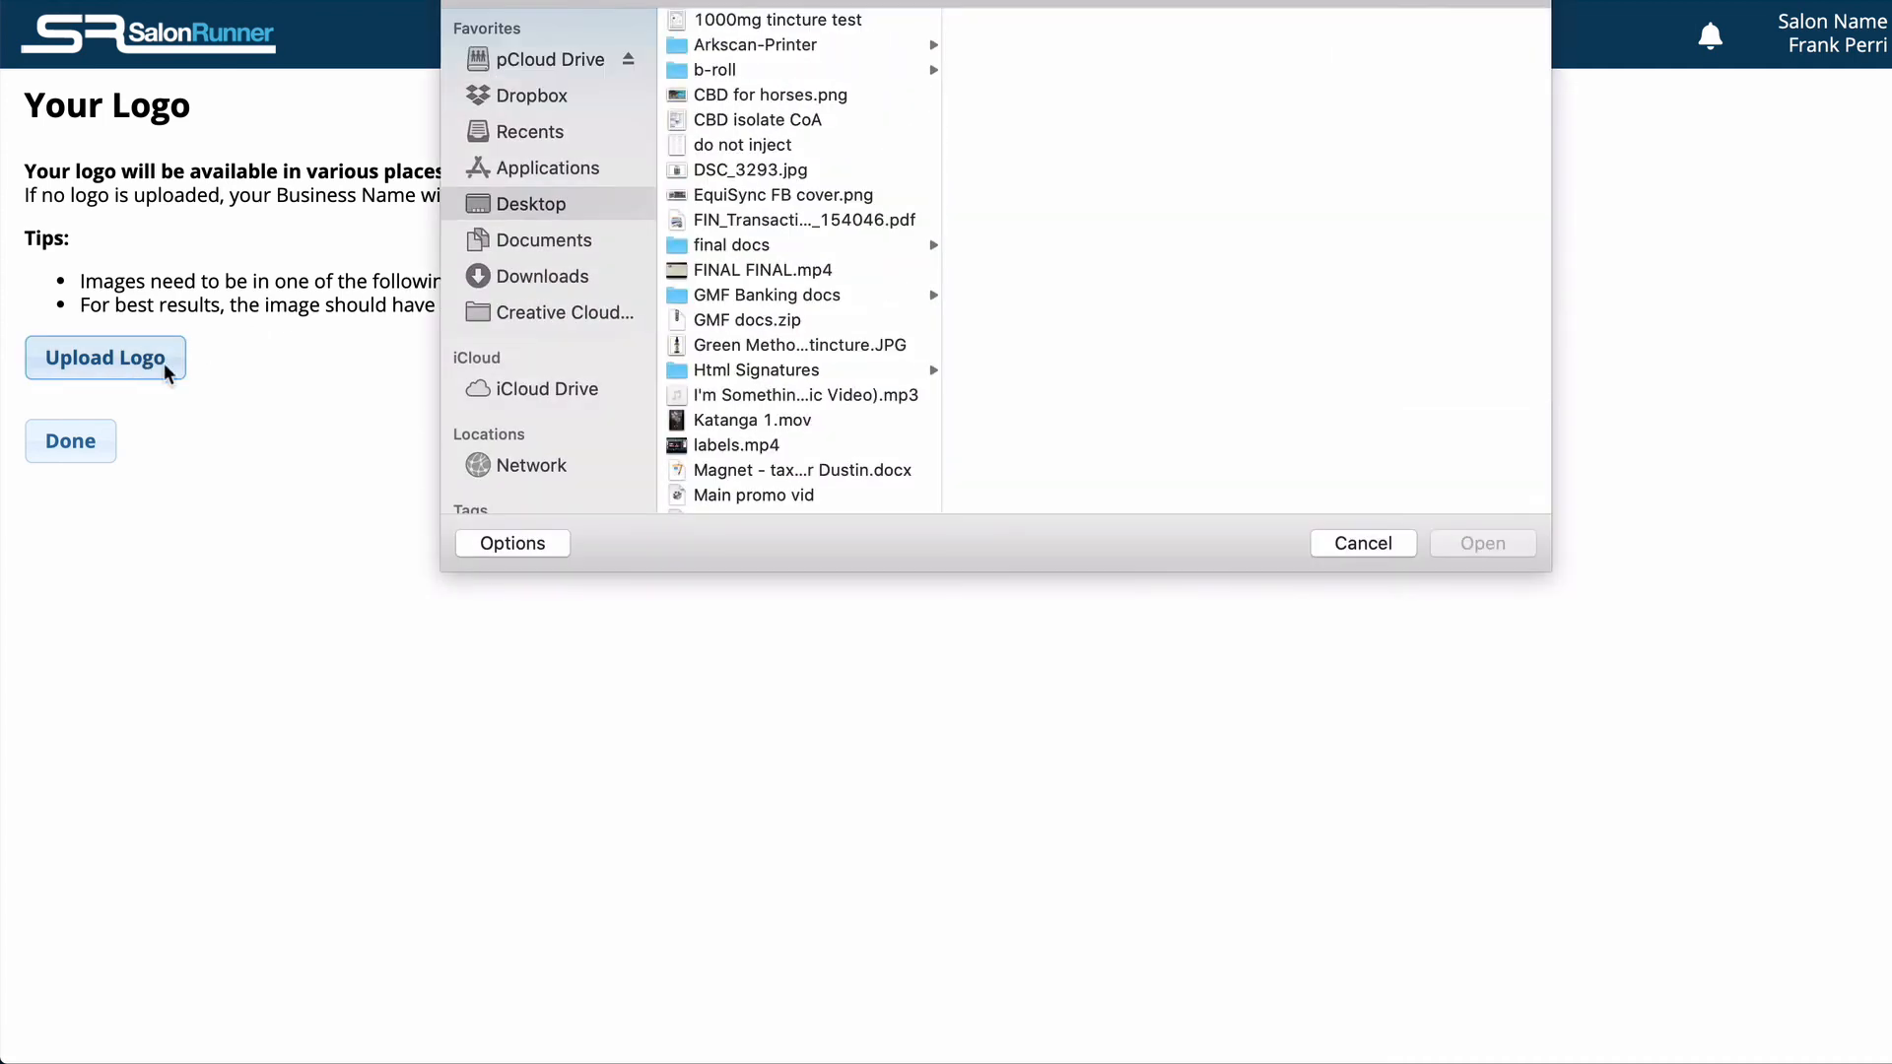
left_click(1362, 545)
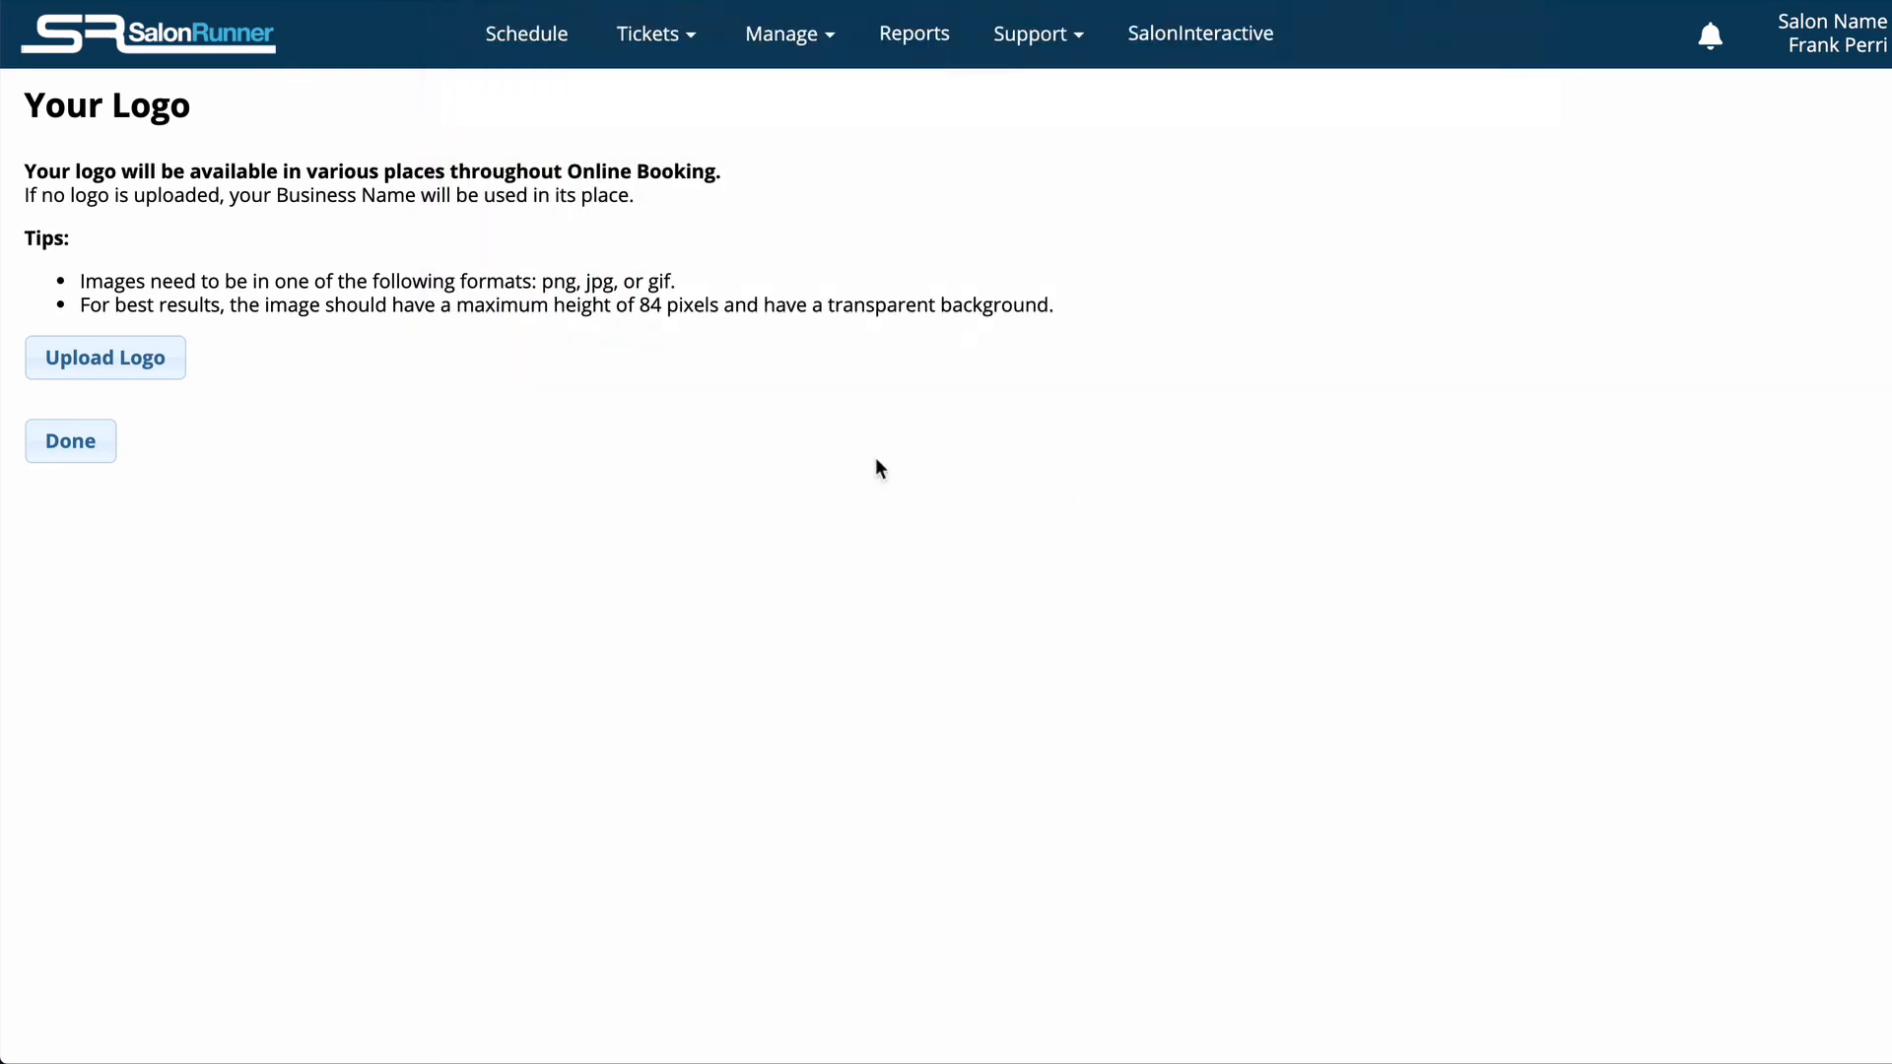
left_click(86, 442)
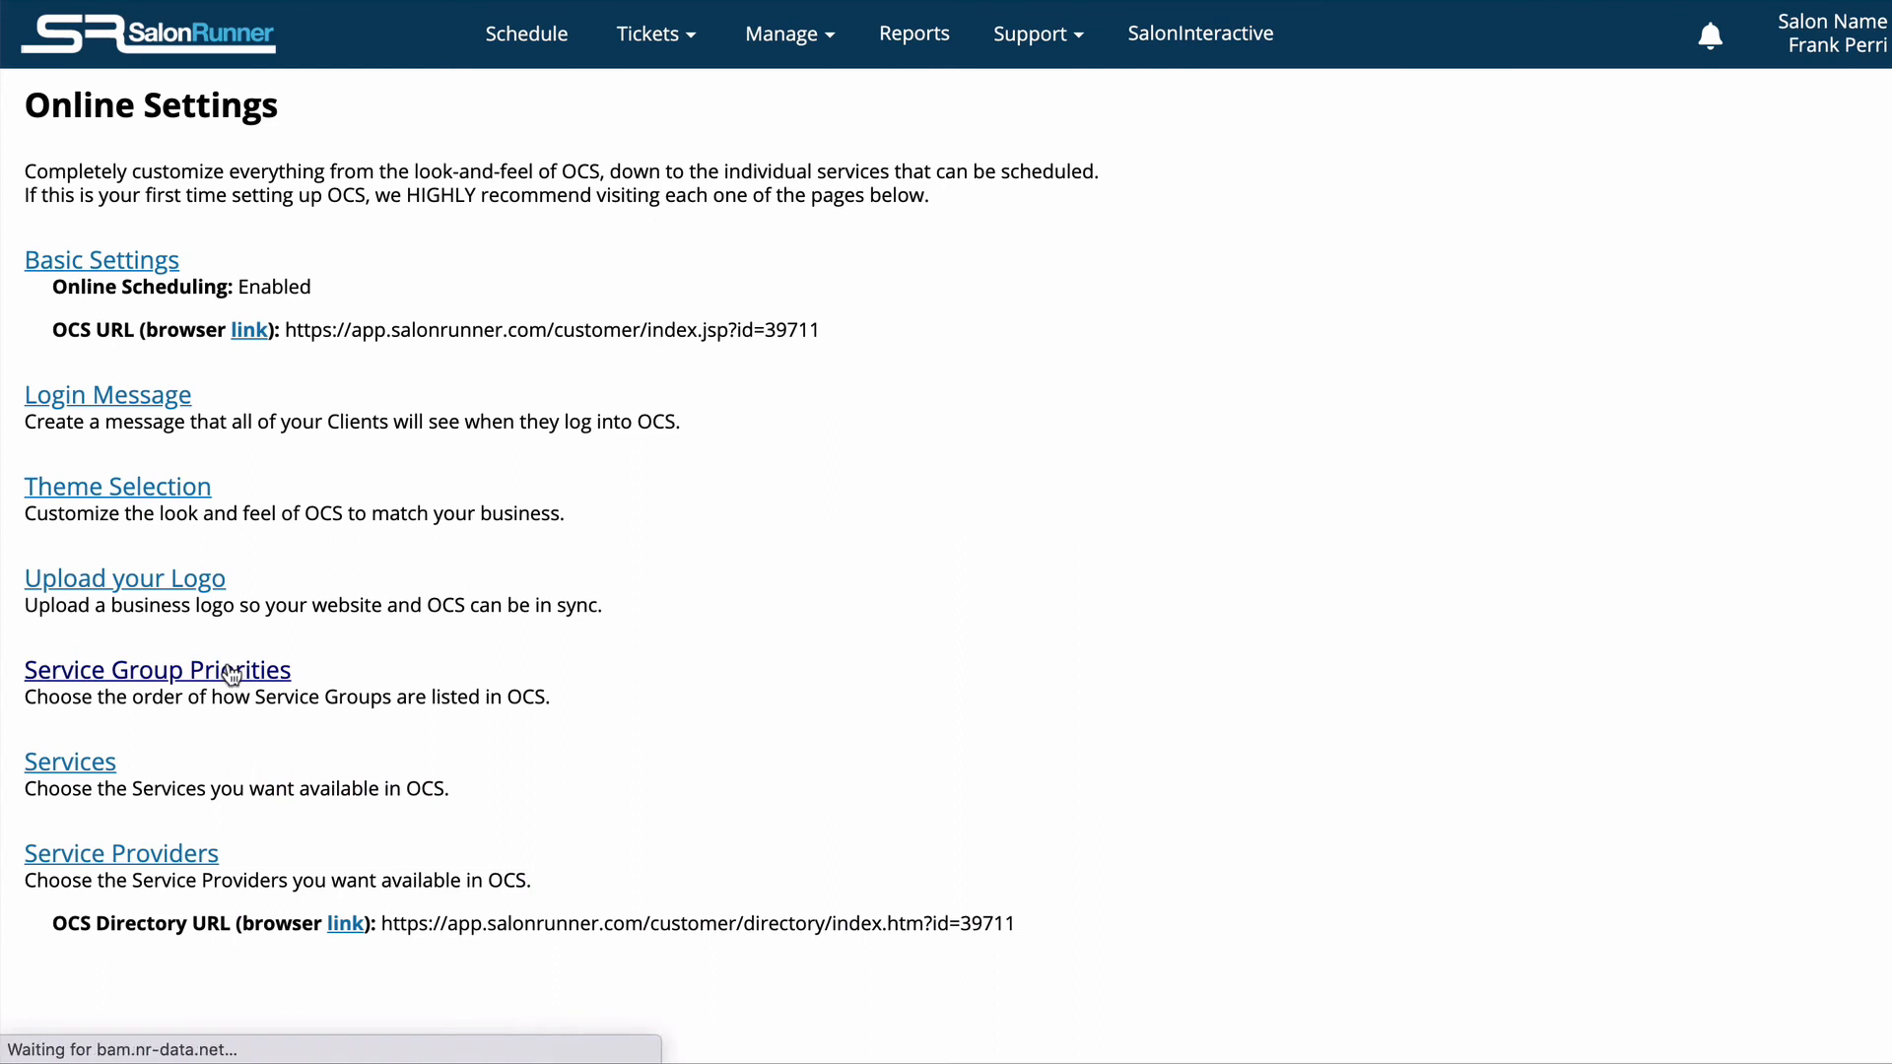
In the service group priorities, keep the first Hair Color group at 1 and the first Haircuts group at 2
left_click(231, 674)
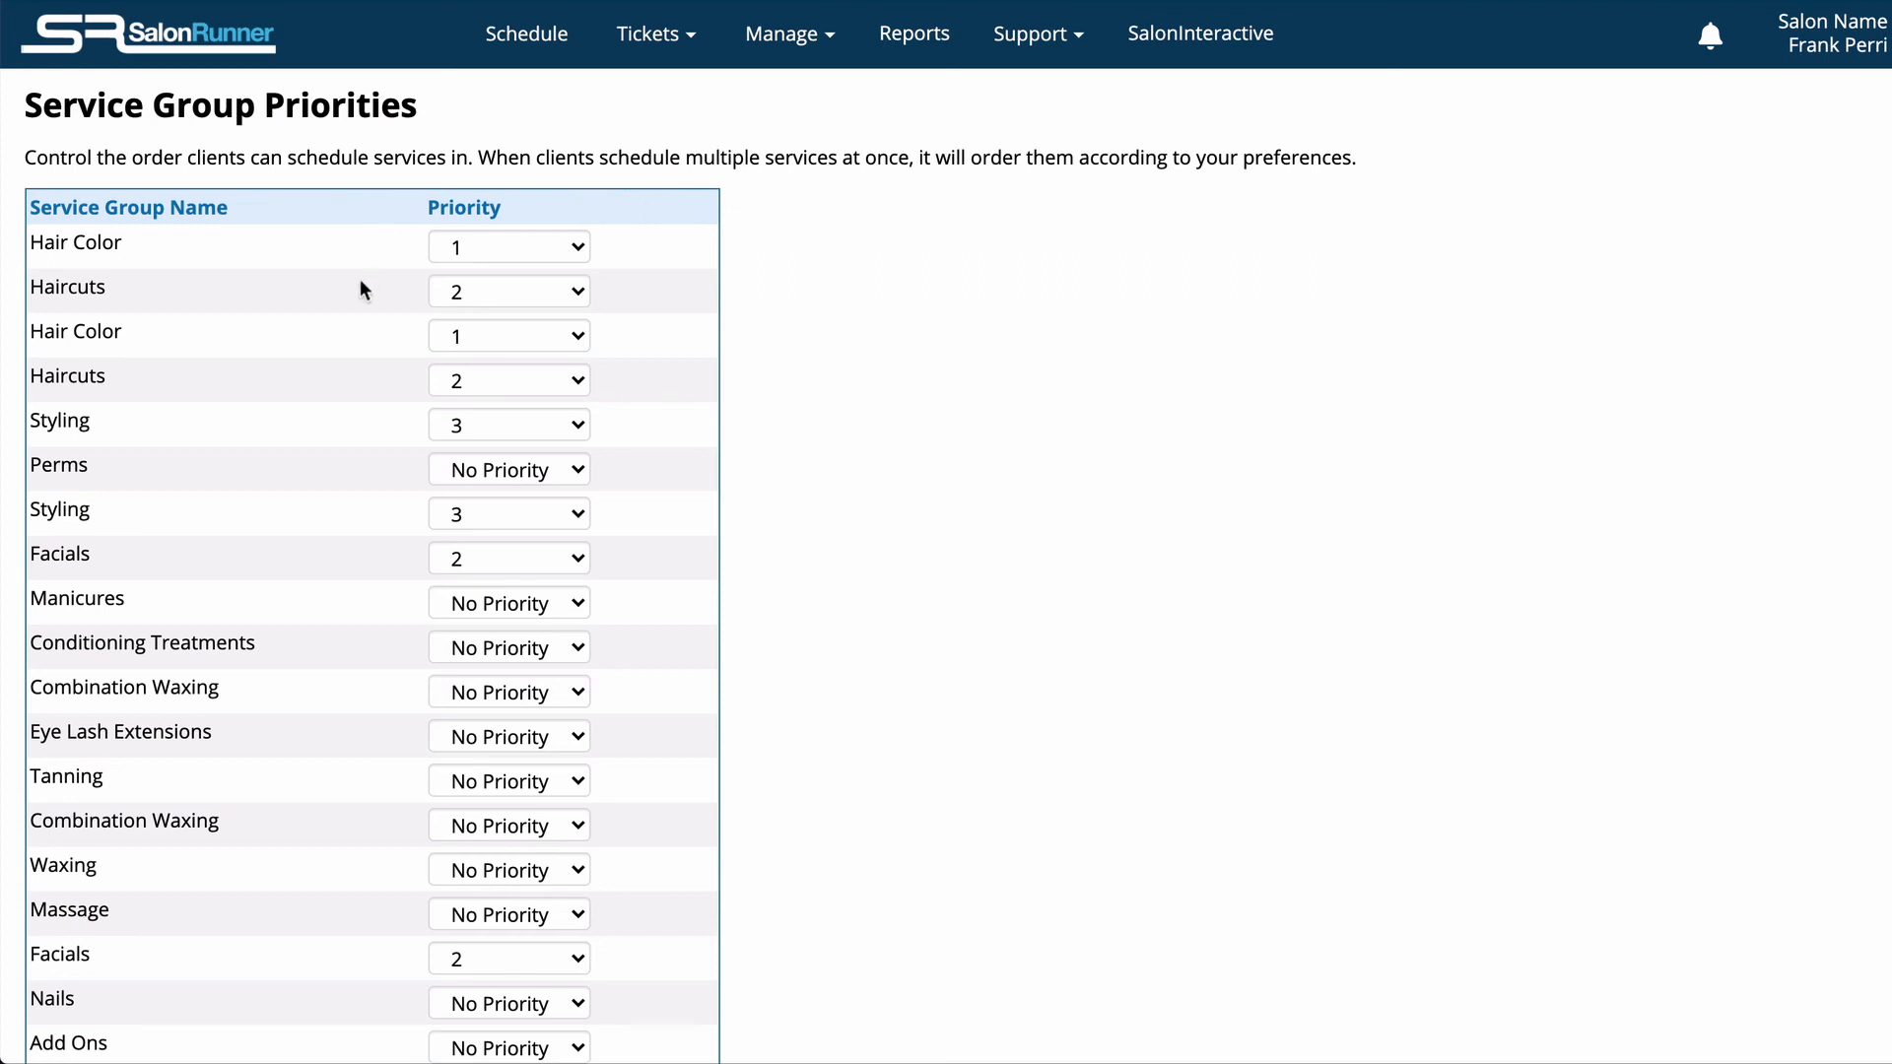
left_click(503, 264)
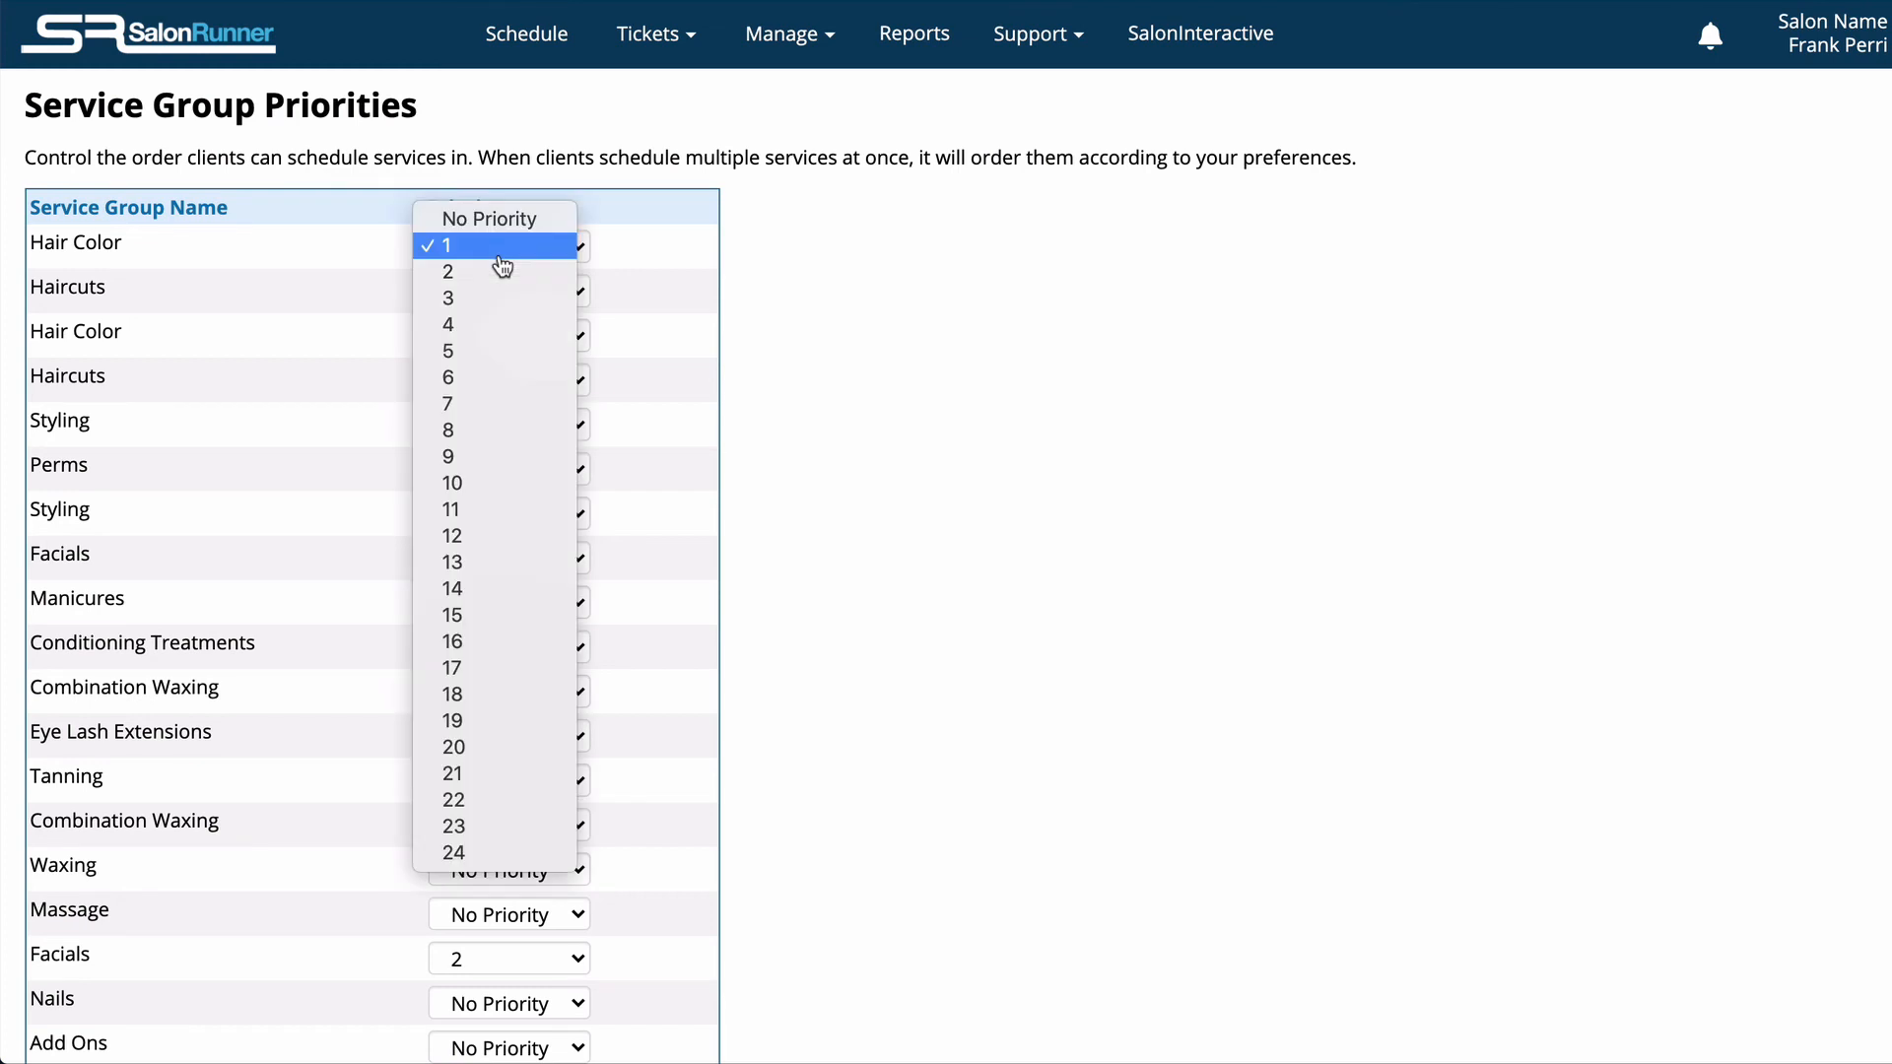
left_click(495, 259)
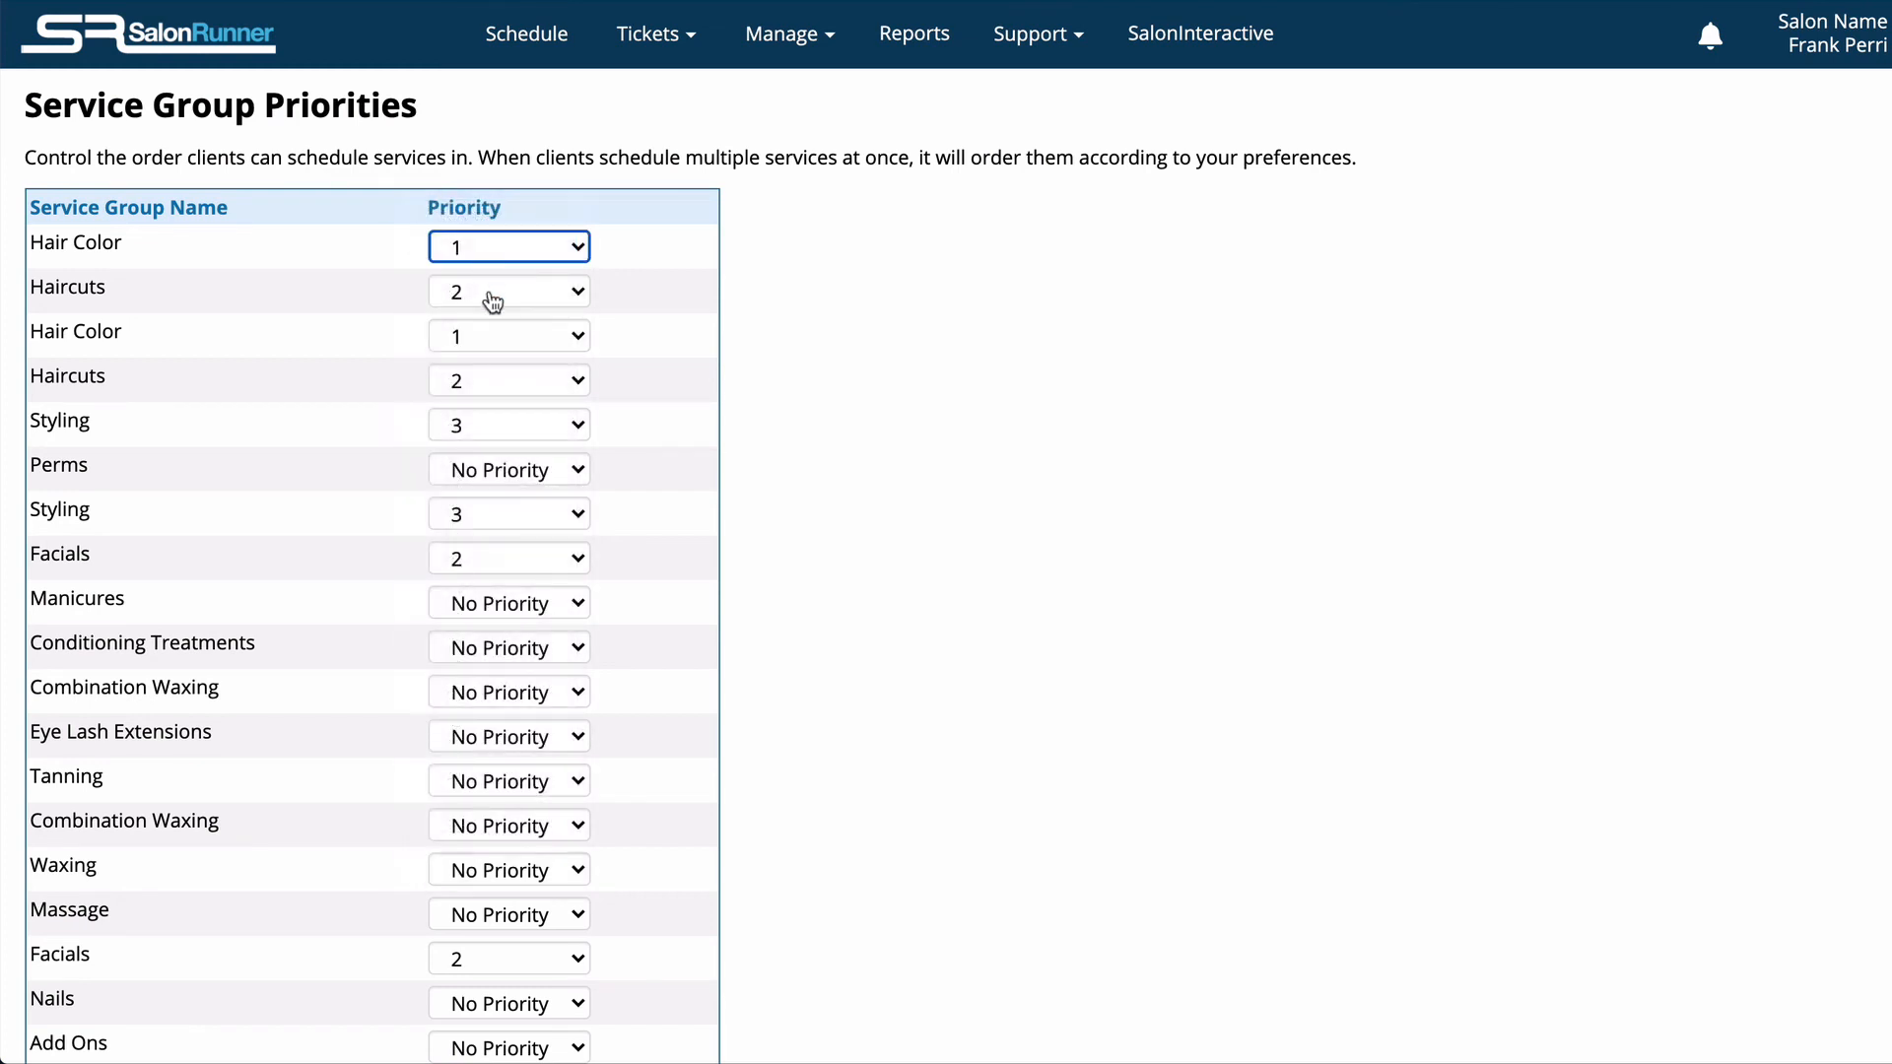
left_click(487, 296)
left_click(317, 285)
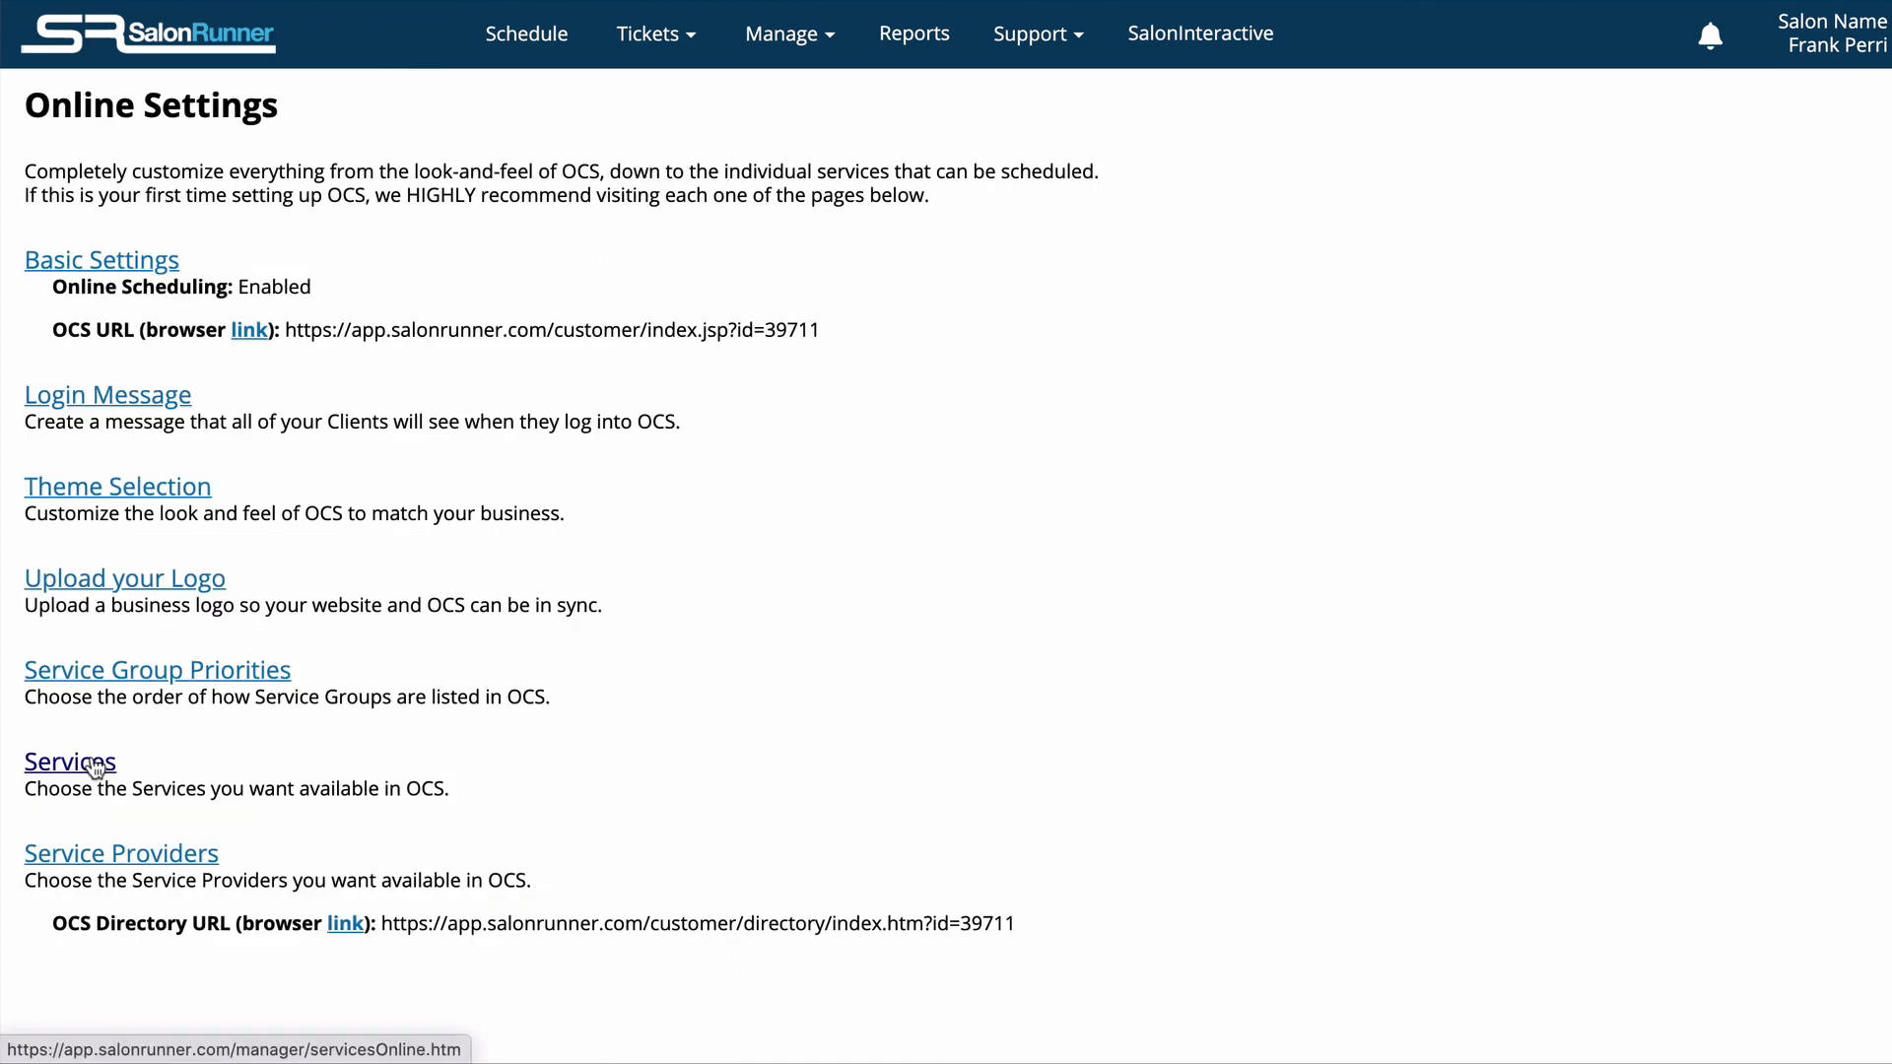
In the Services settings for online scheduling, set Full Head Perm's Shows Online option to No
left_click(95, 767)
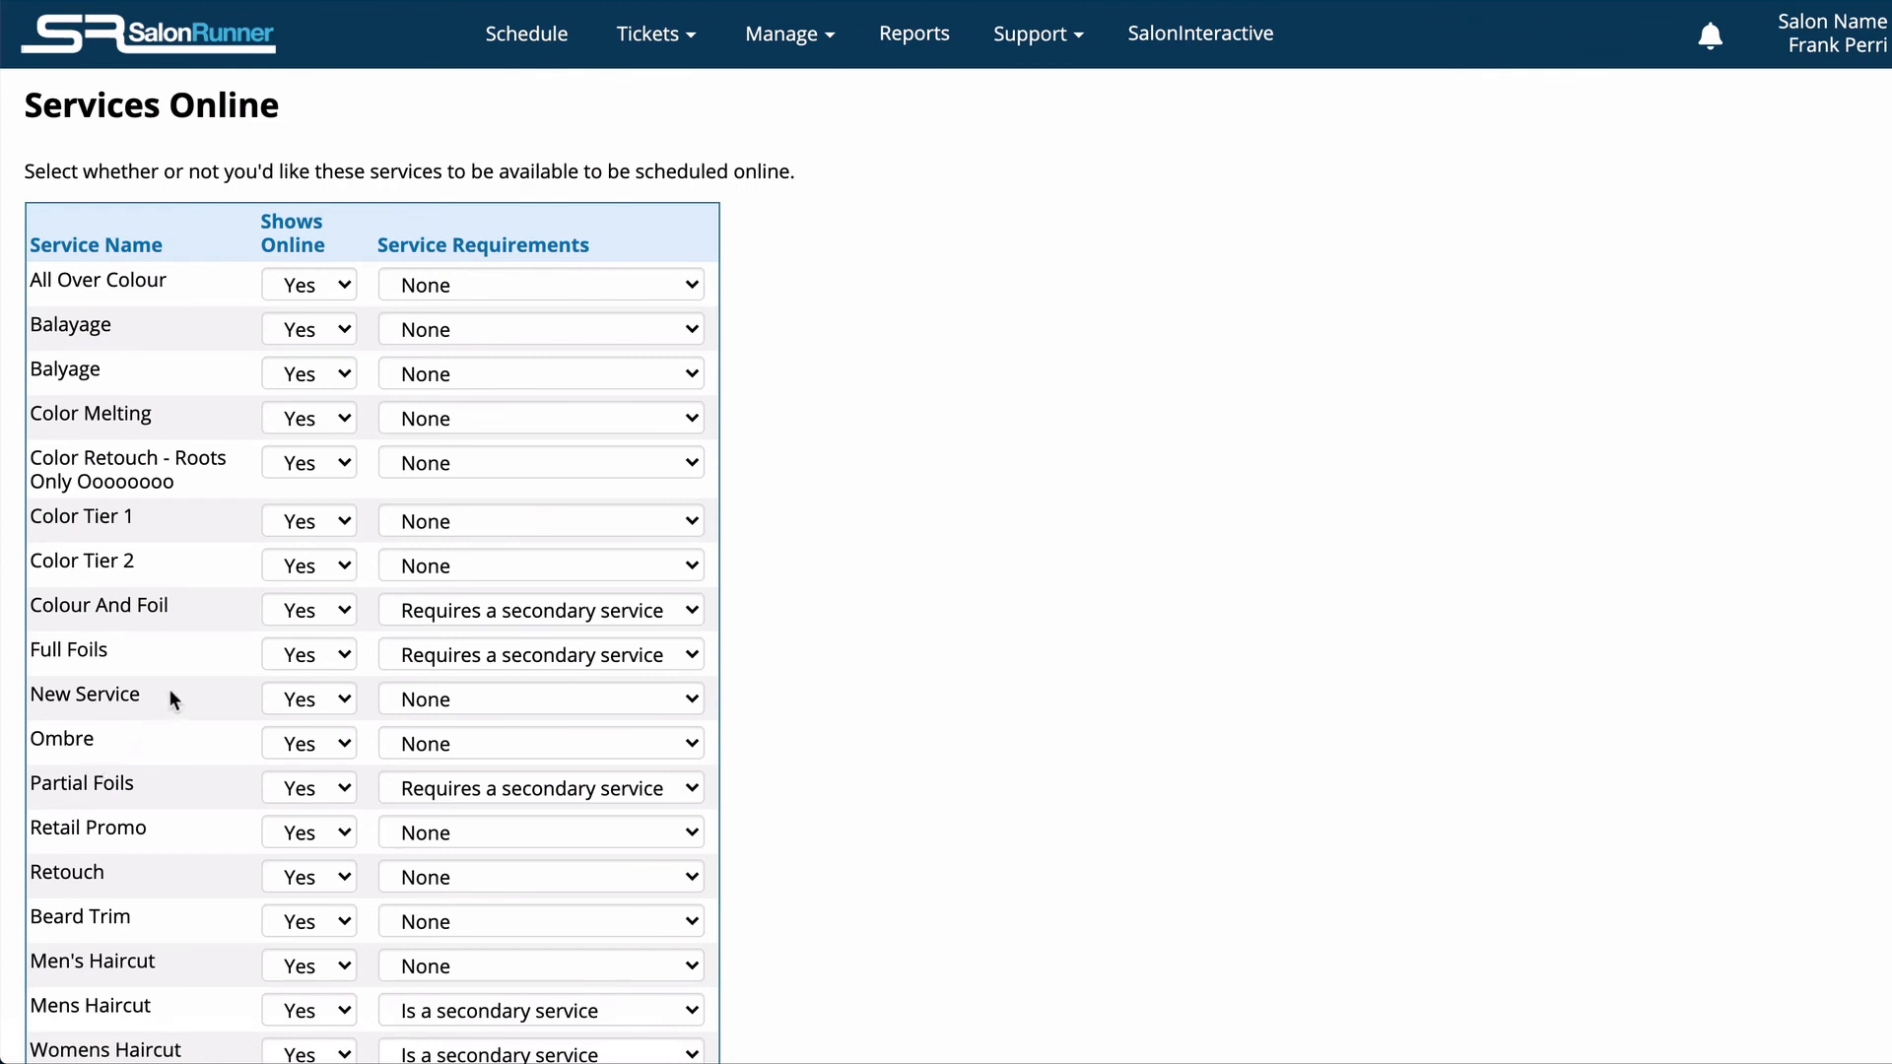
scroll(169, 699, "down", 3)
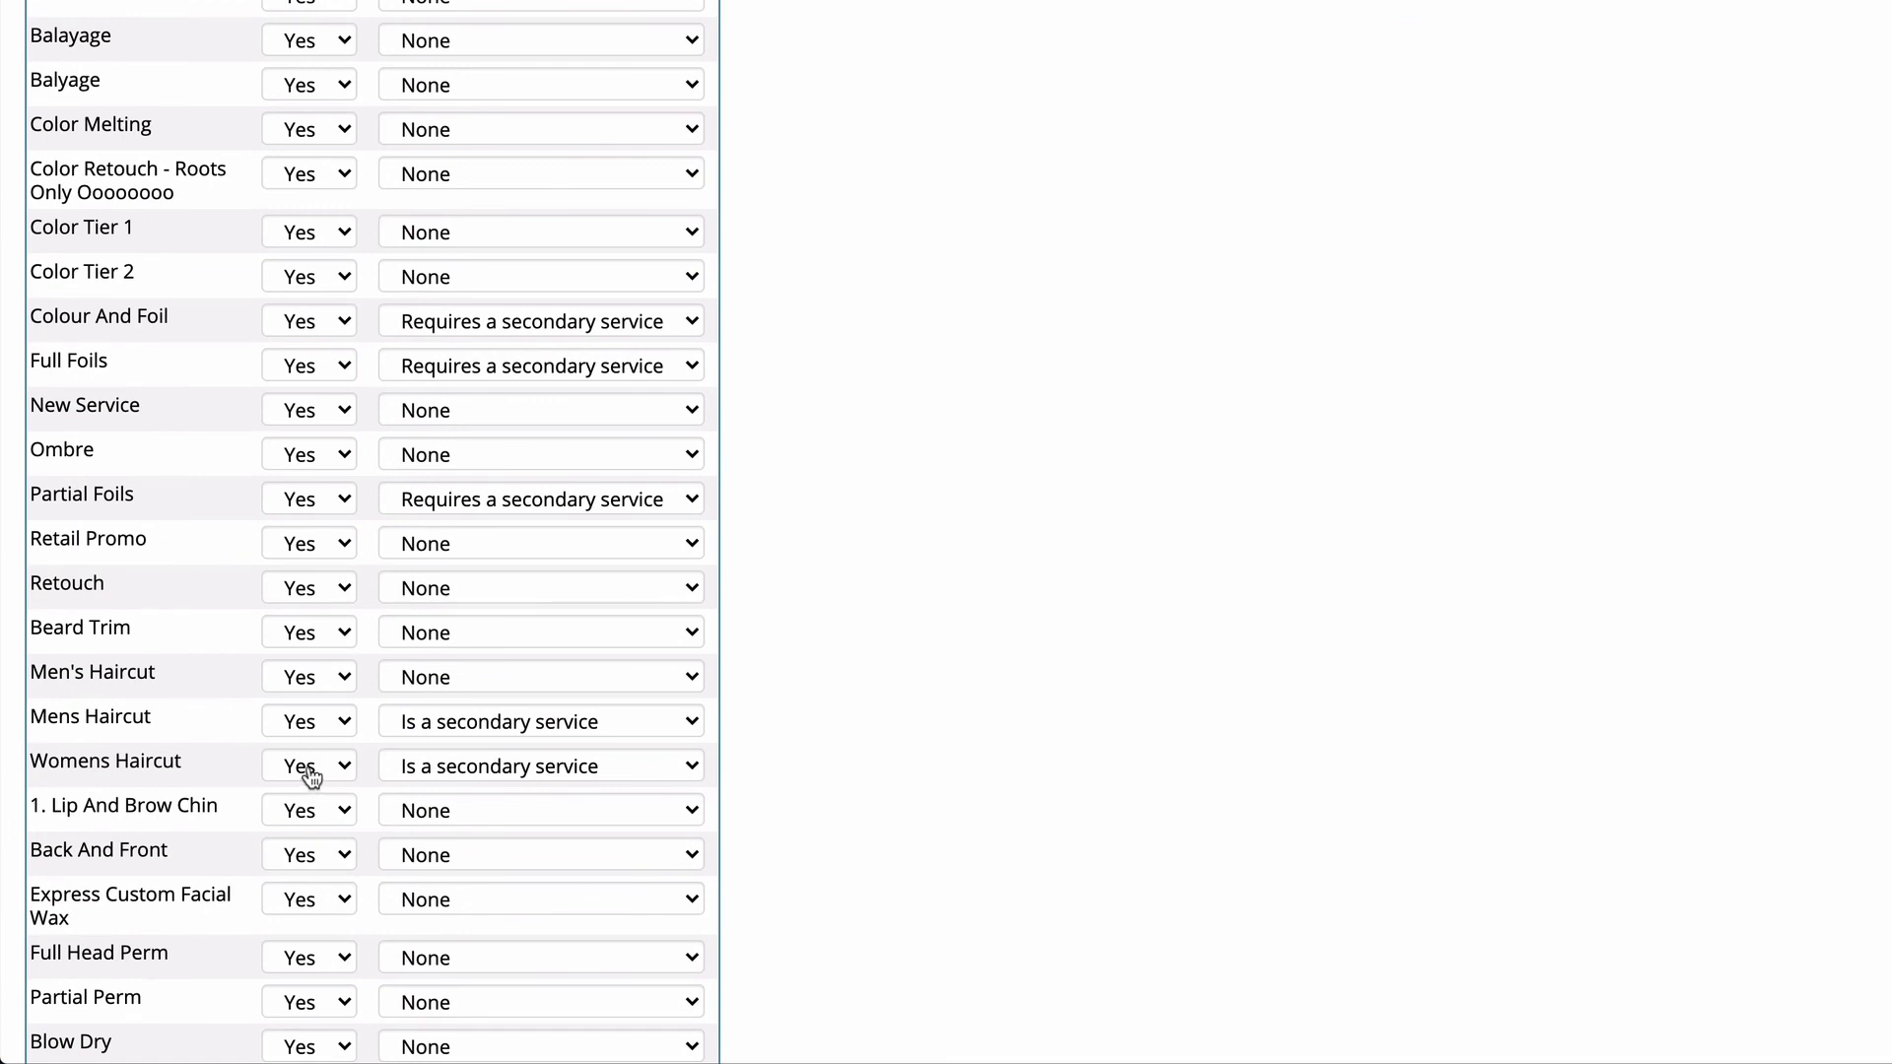
scroll(311, 779, "down", 1)
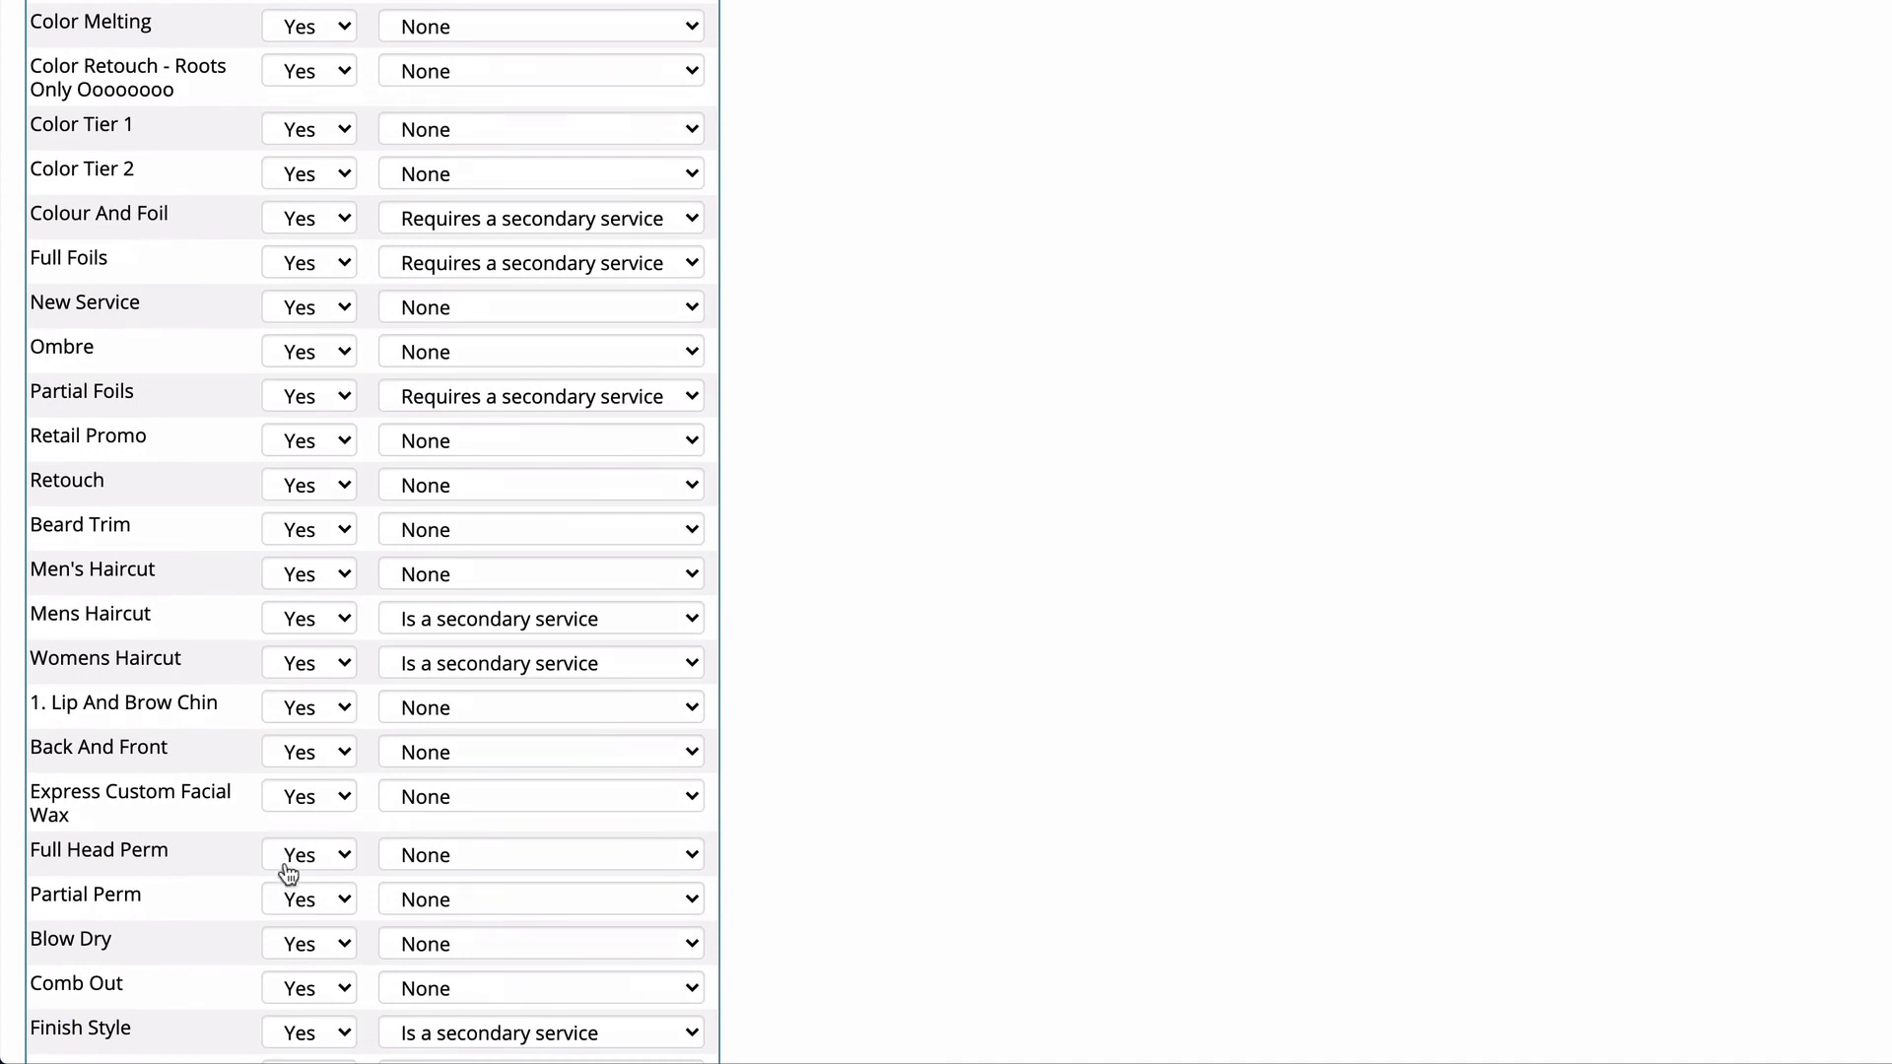
left_click(292, 857)
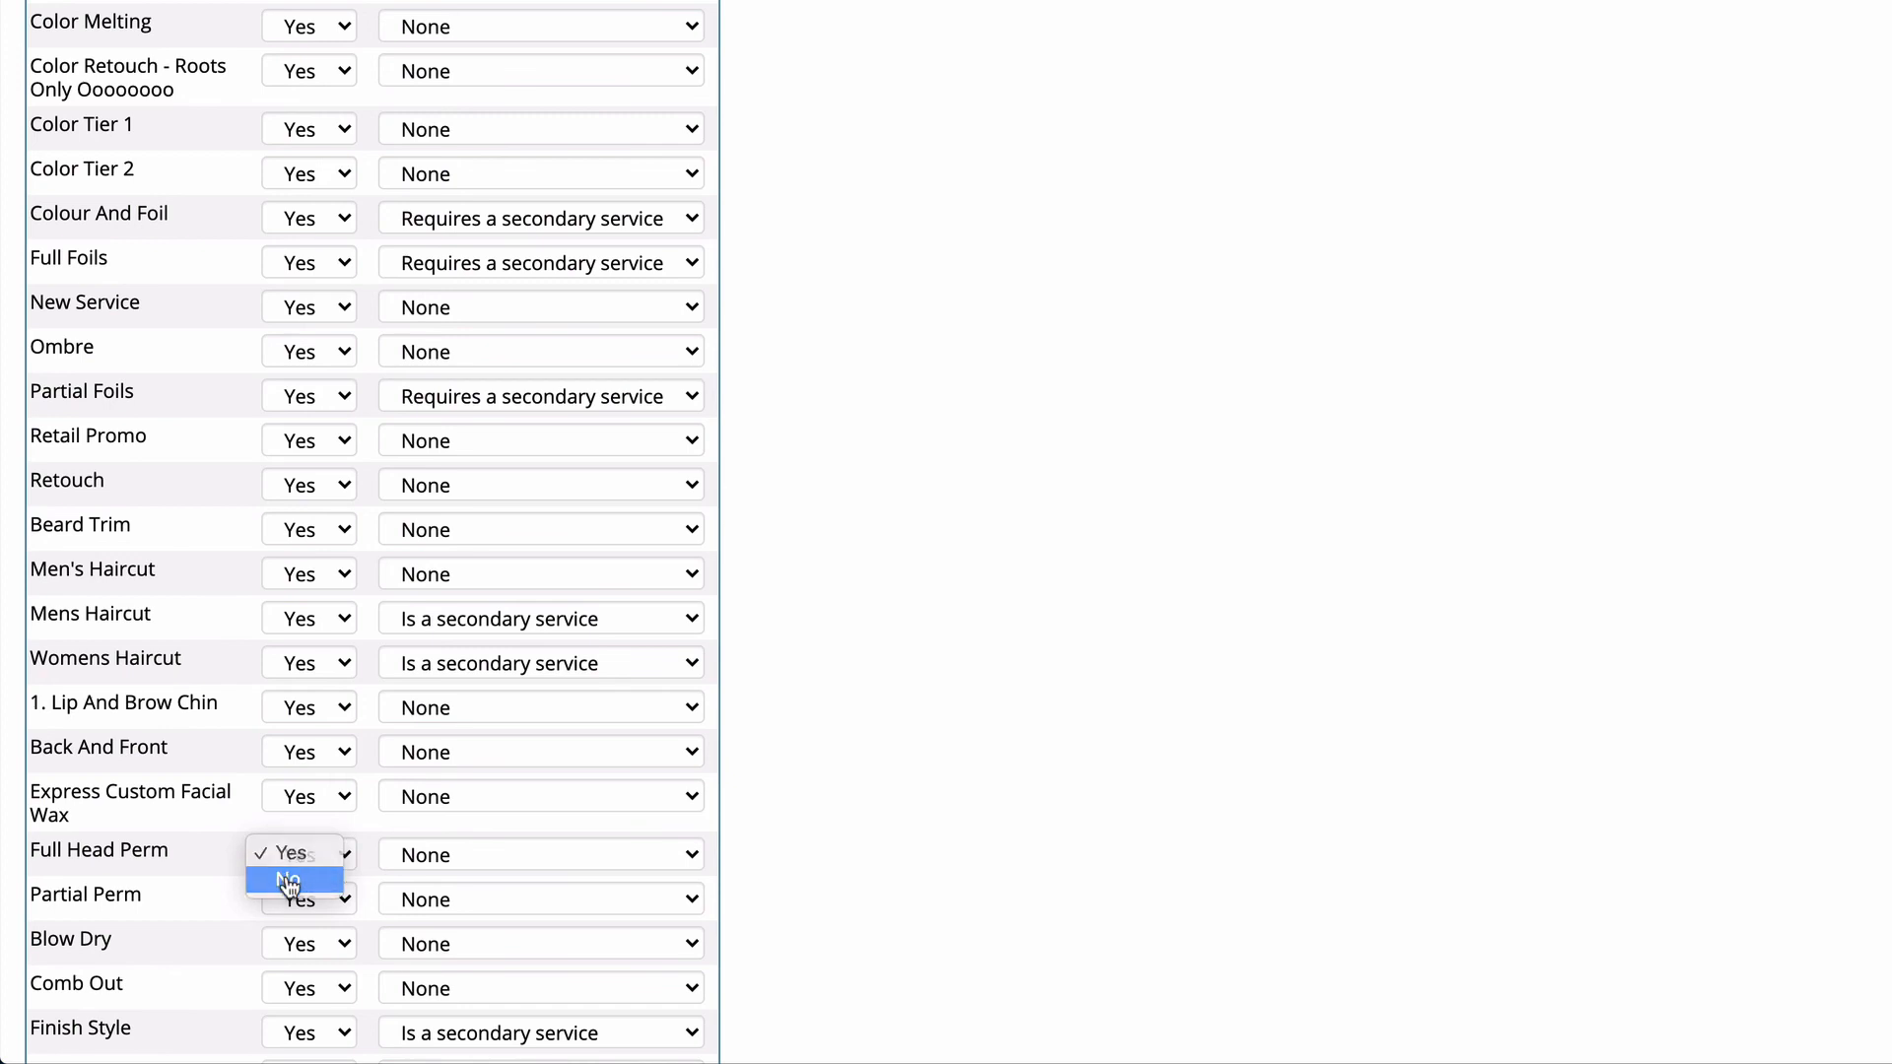
left_click(289, 878)
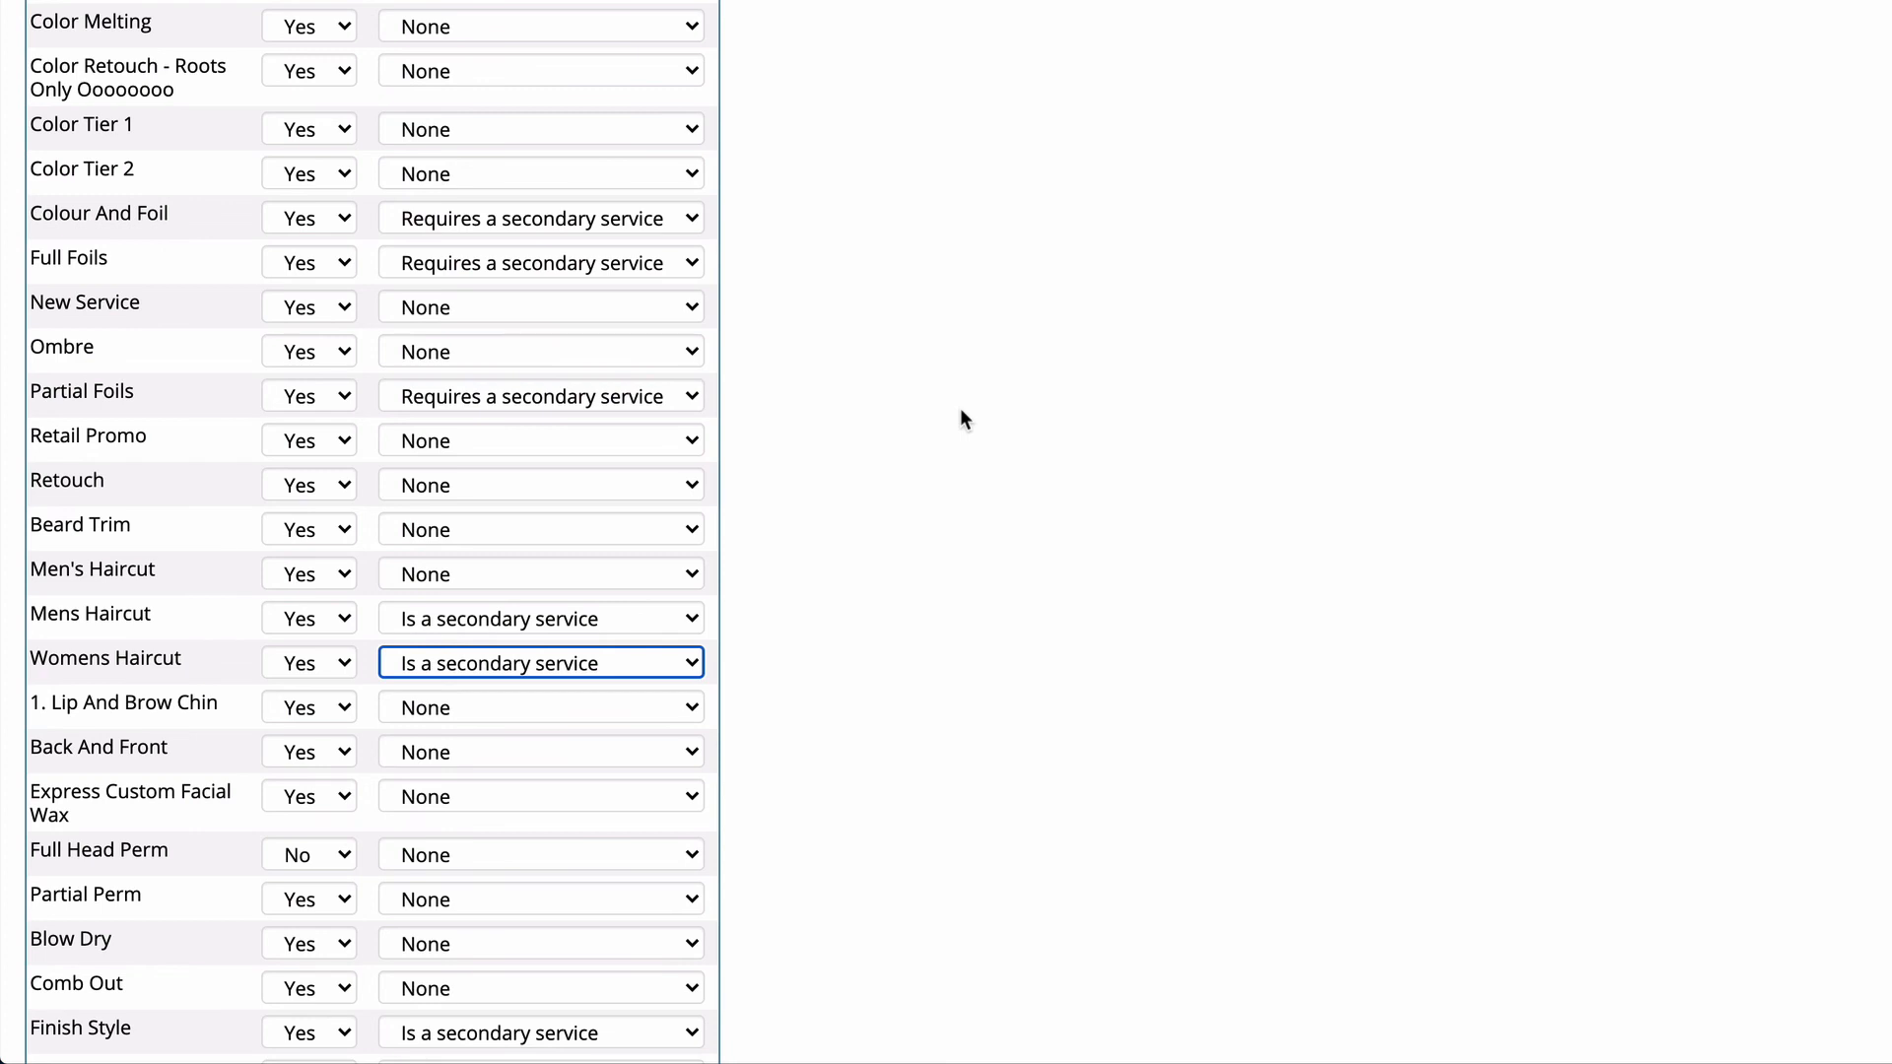
Keep Partial Foils at Requires a secondary service, and view the service requirement for Womens Haircut
left_click(555, 404)
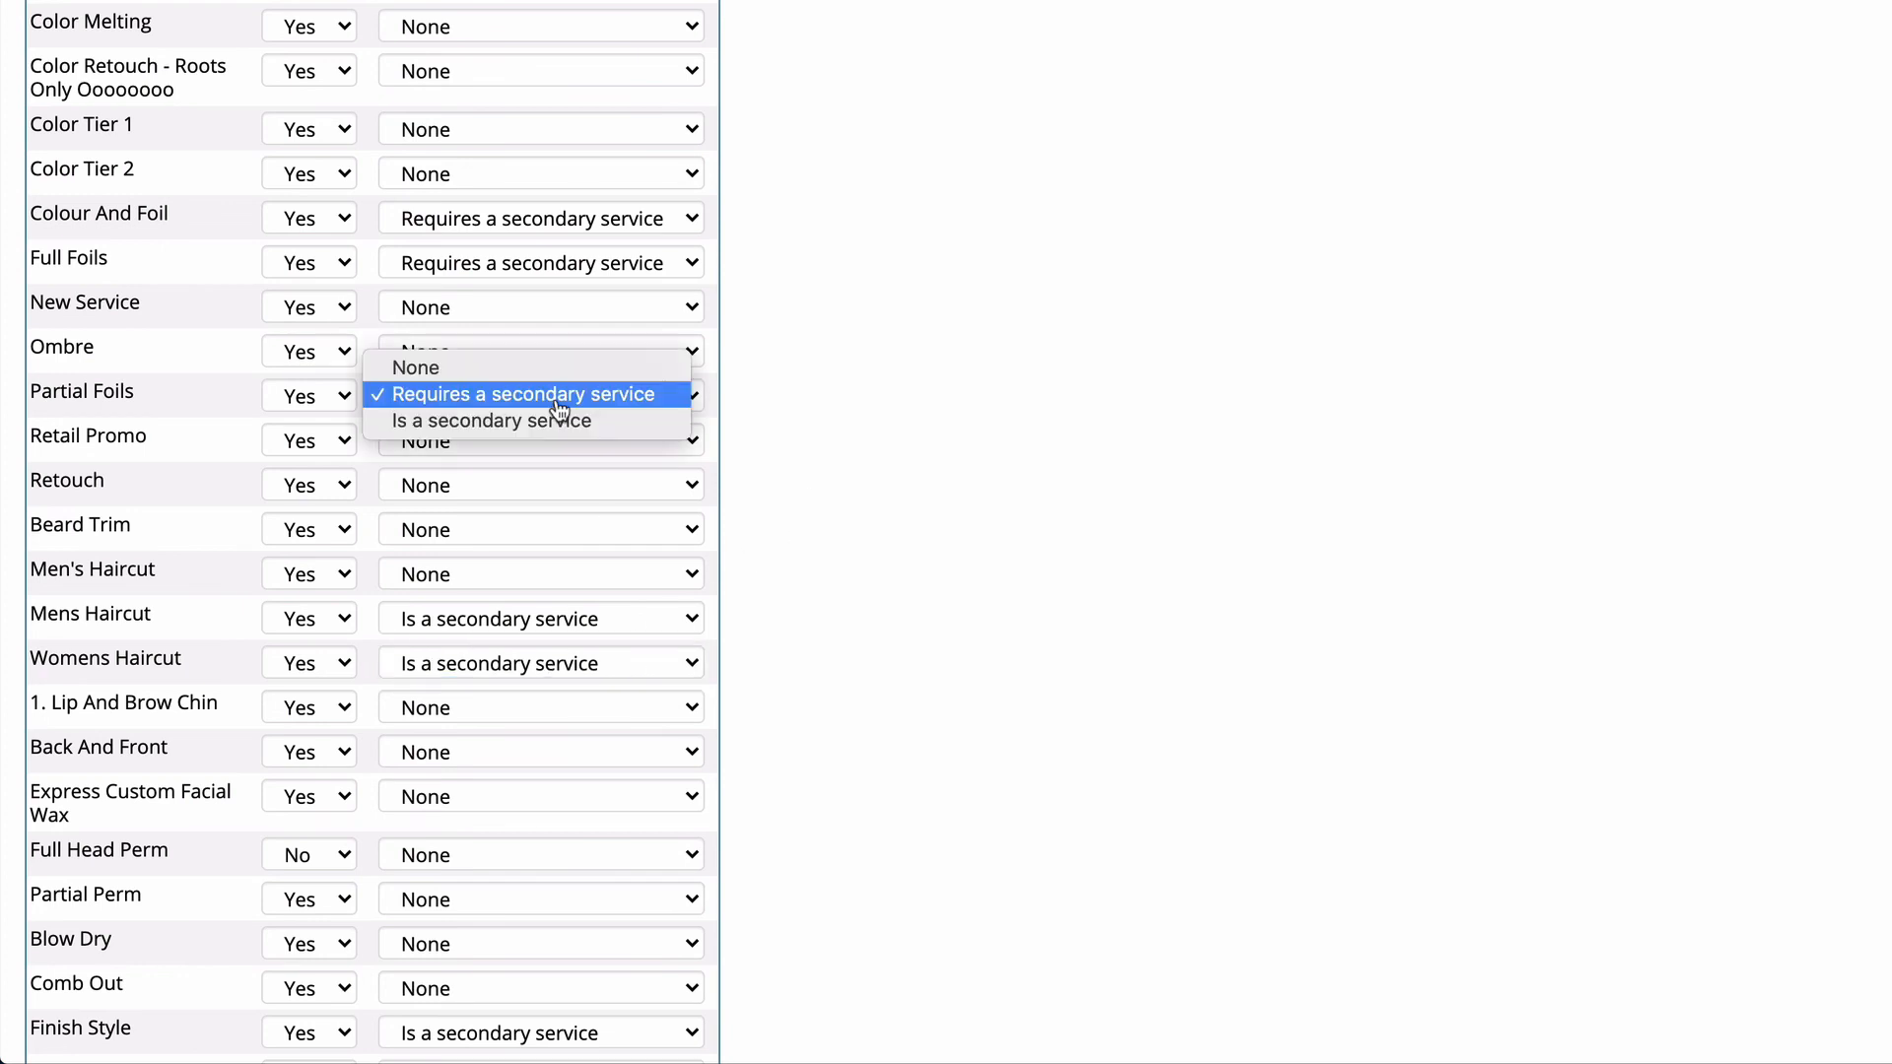
left_click(558, 396)
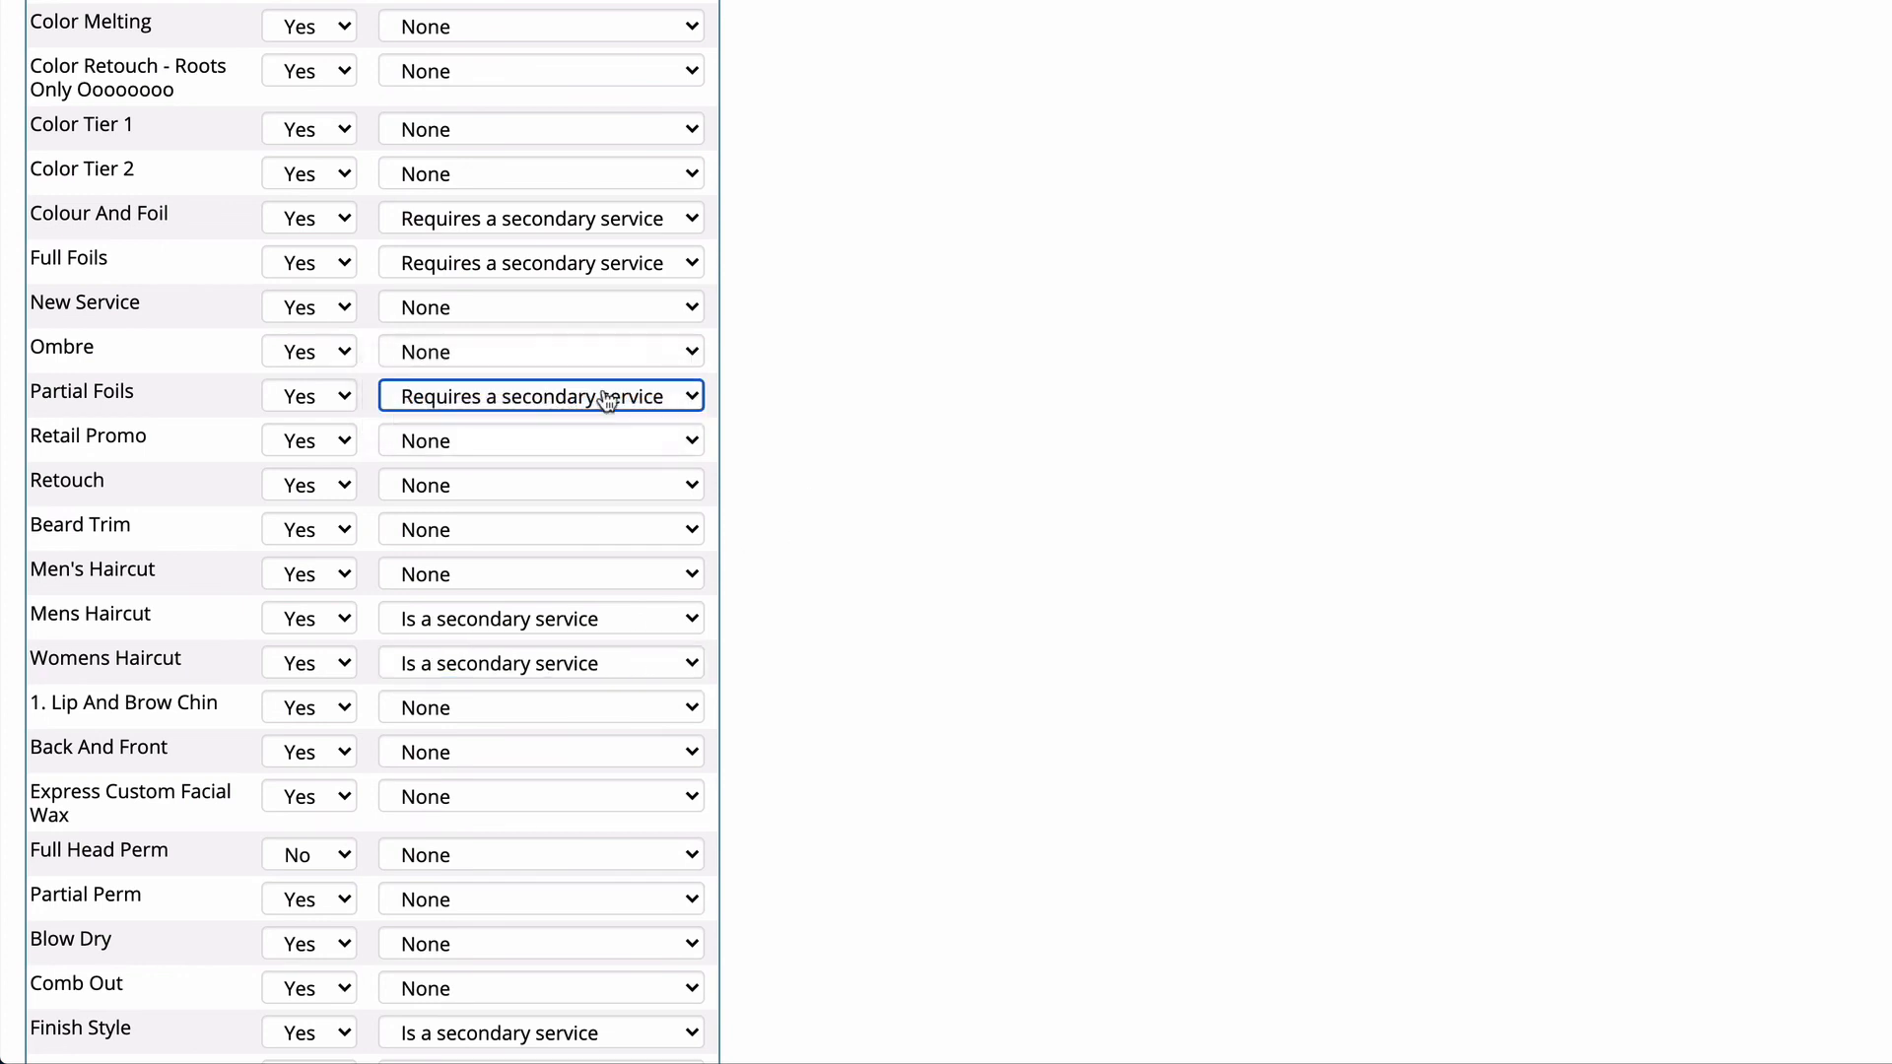
left_click(551, 669)
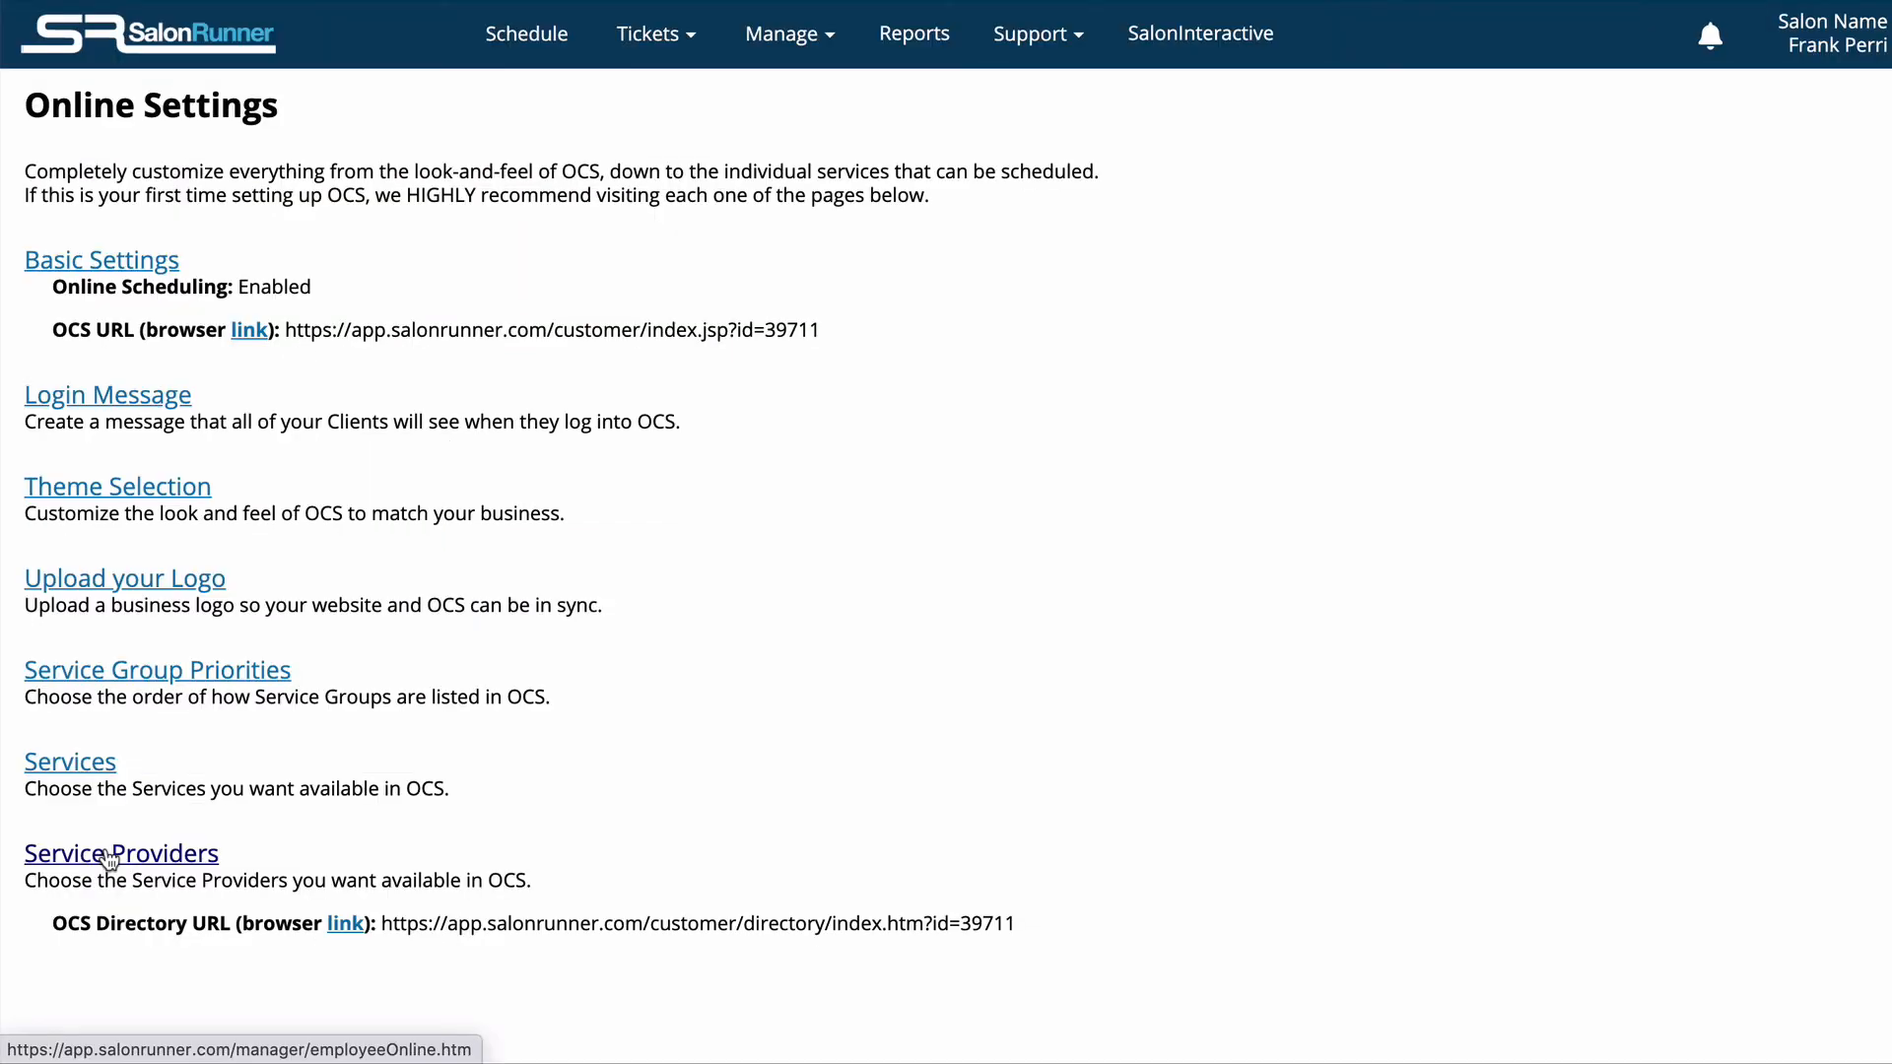
Open the Service Providers settings for online scheduling
left_click(109, 853)
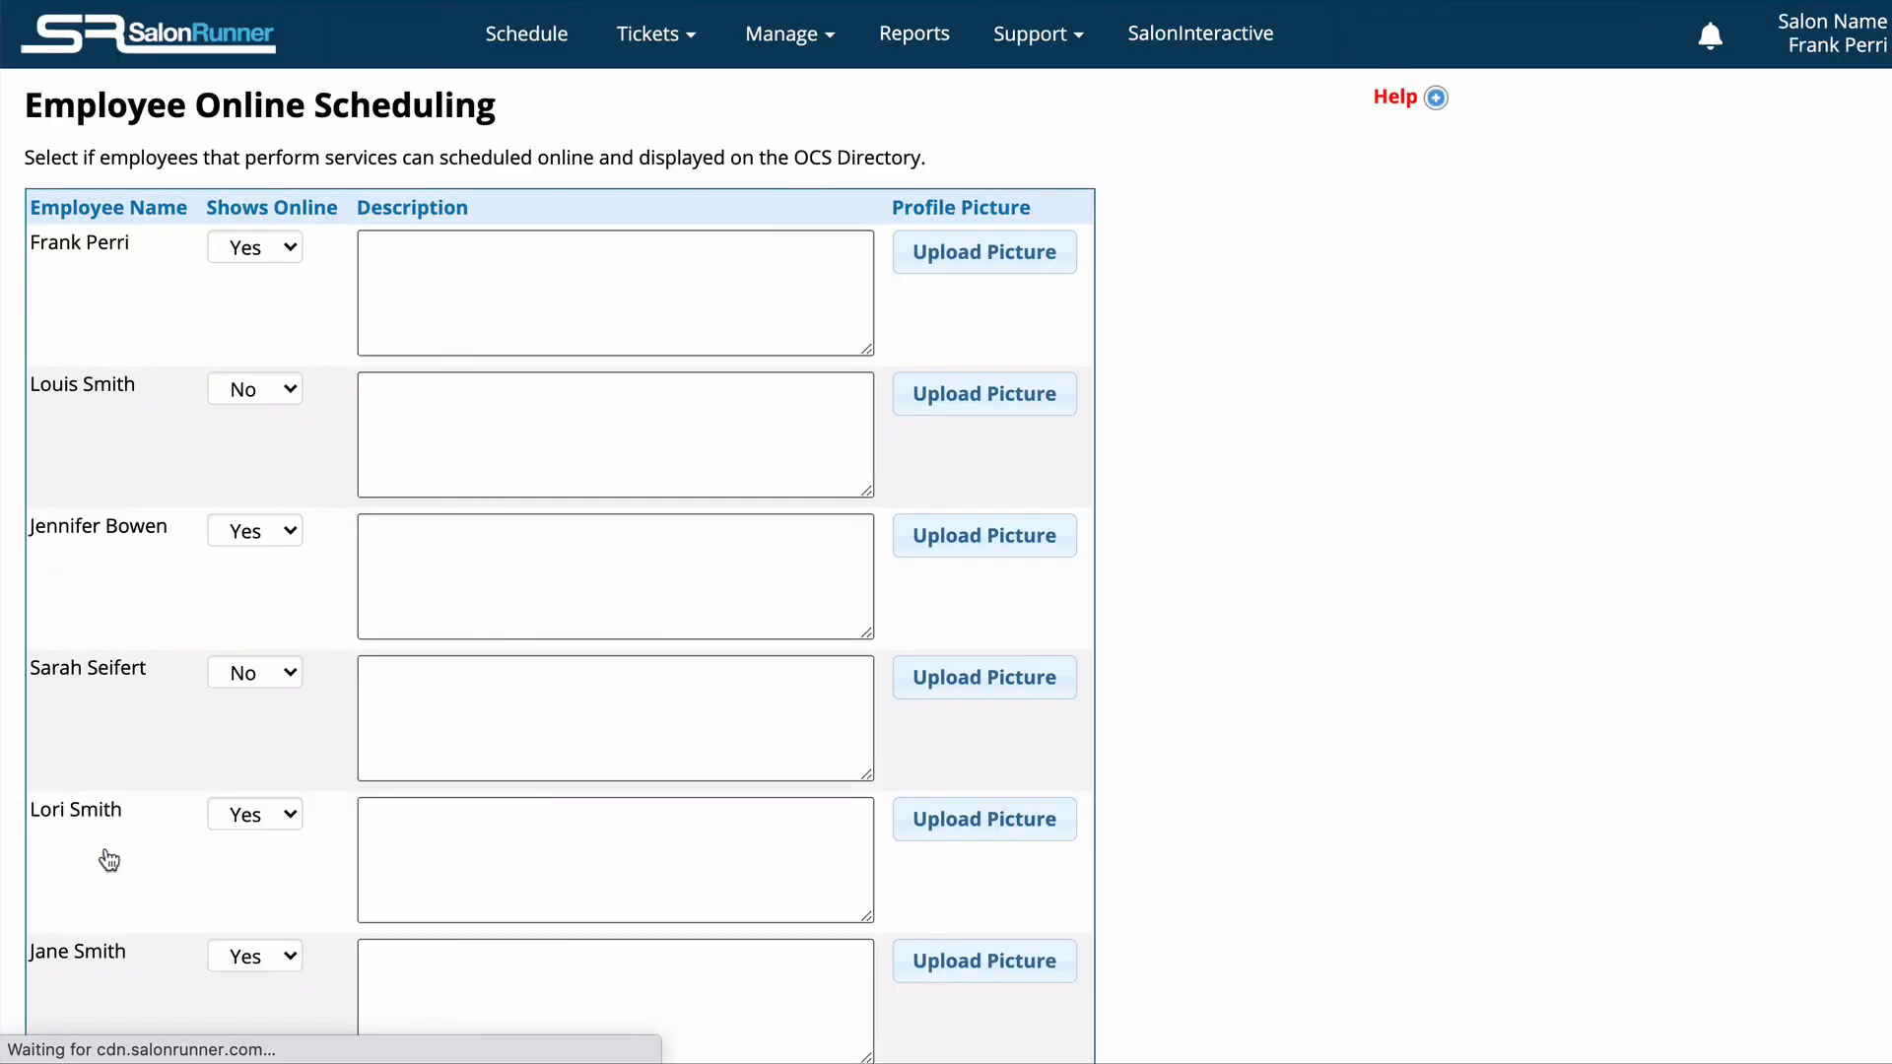